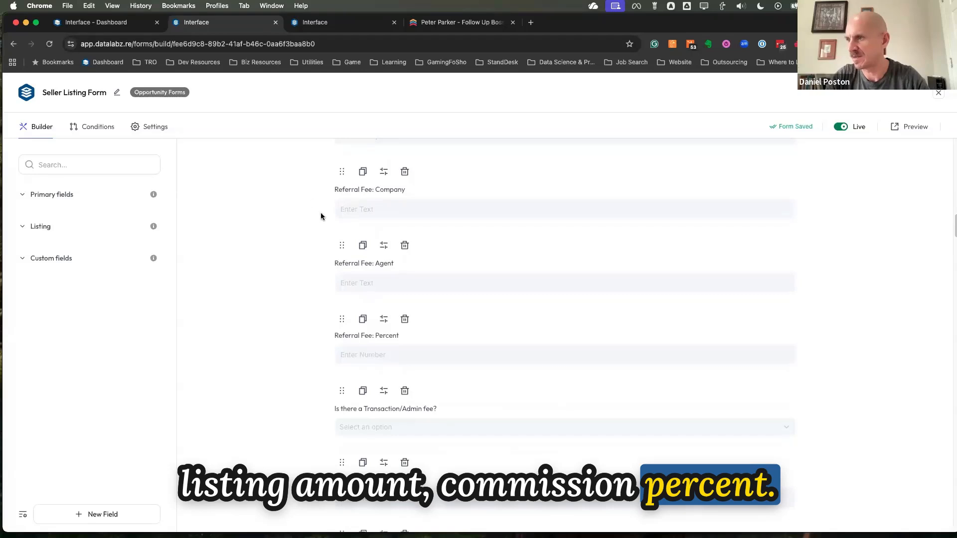
Review the Seller Listing Form's referral fee, date, staging, sign, photo, property detail and HOA fields
scroll(309, 227, down, 2)
scroll(289, 239, down, 4)
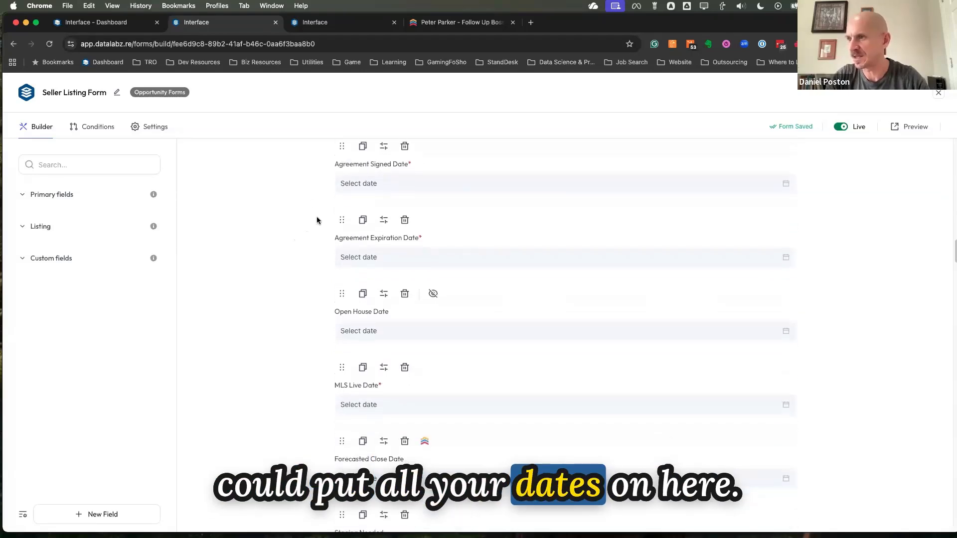
scroll(302, 234, down, 3)
scroll(305, 236, down, 4)
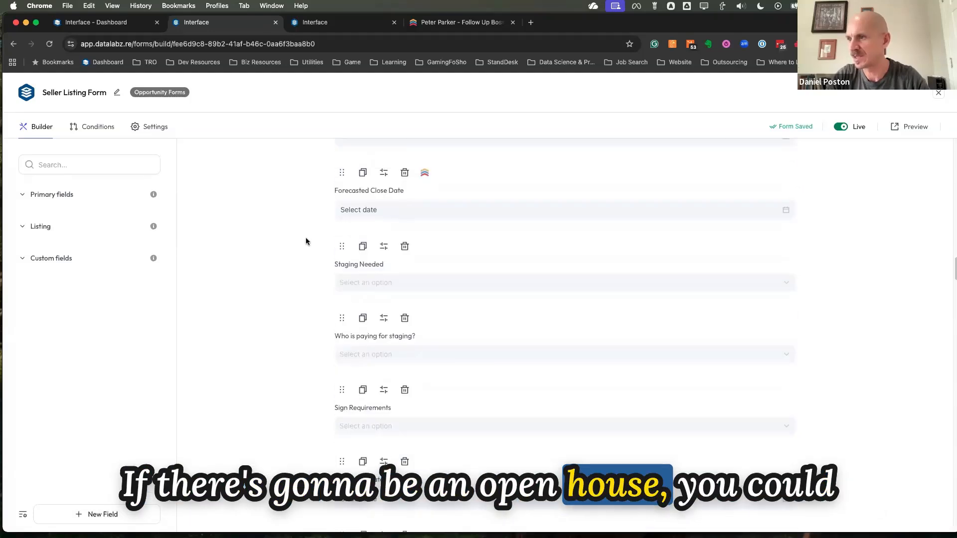
scroll(306, 238, down, 2)
scroll(281, 254, down, 1)
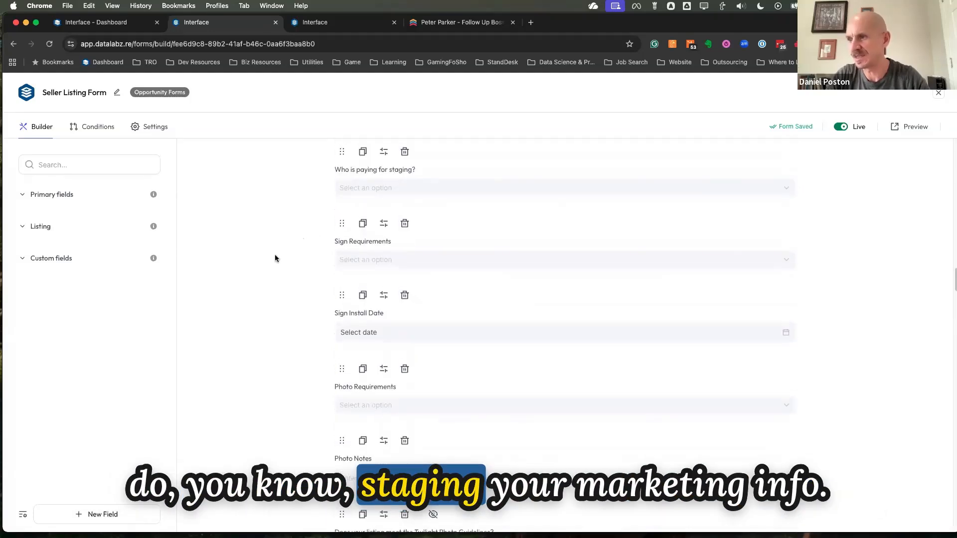
scroll(289, 257, down, 7)
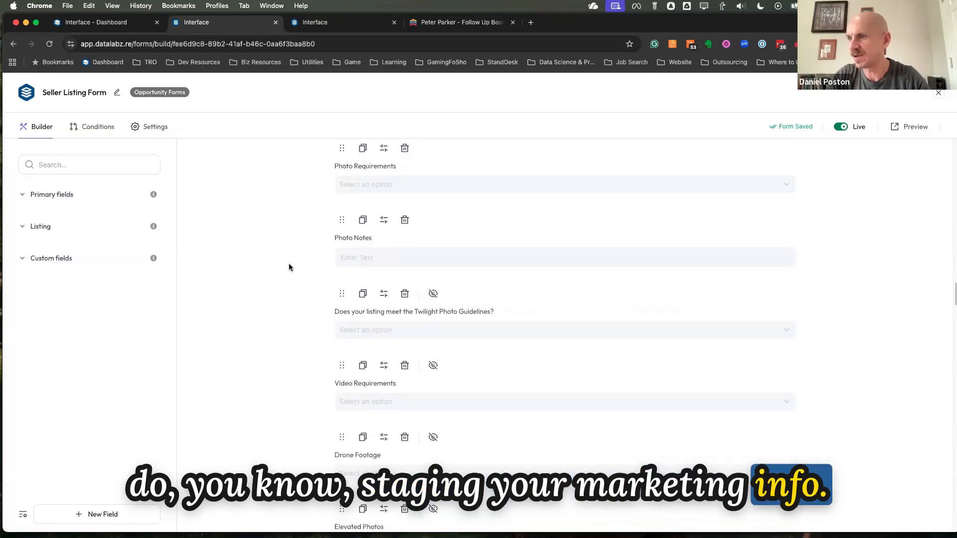
scroll(292, 262, down, 11)
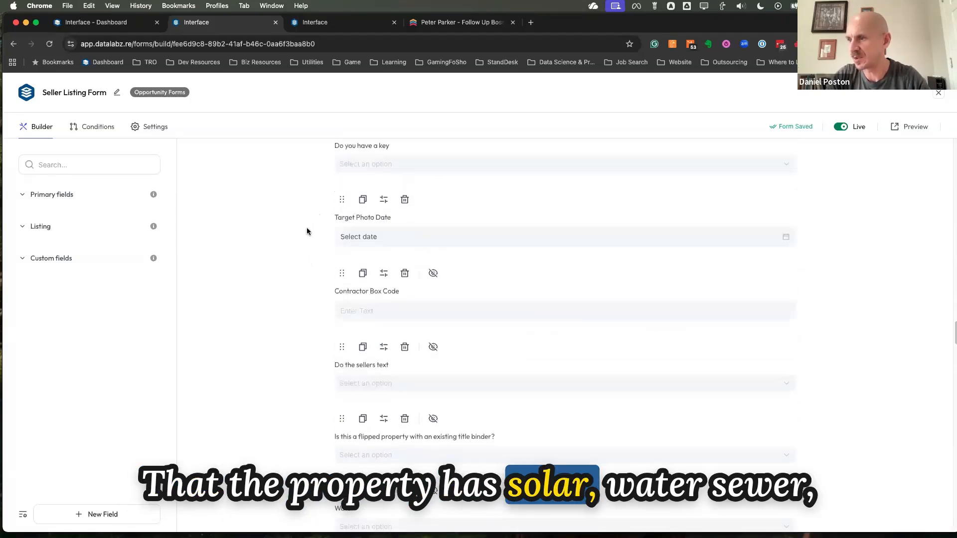
scroll(293, 256, down, 10)
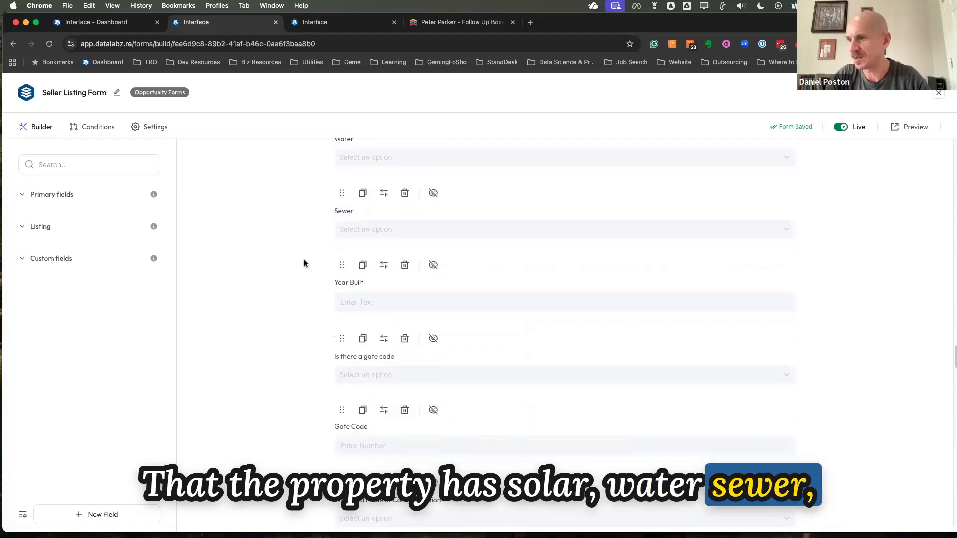
scroll(306, 262, down, 9)
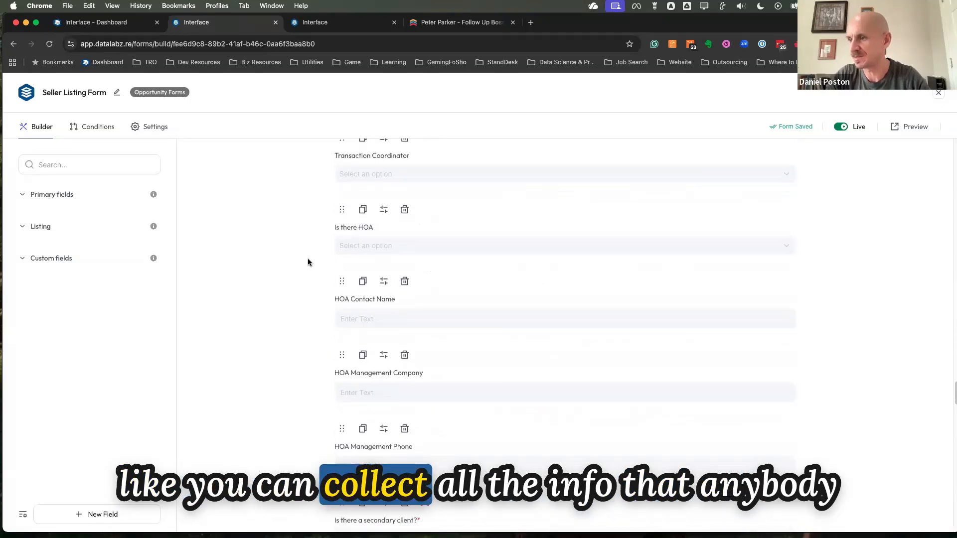
Review the form's remaining fields: secondary contact, home warranty, miscellaneous contact, Skyslope uploads, title, escrow, property description and notes
scroll(308, 262, down, 7)
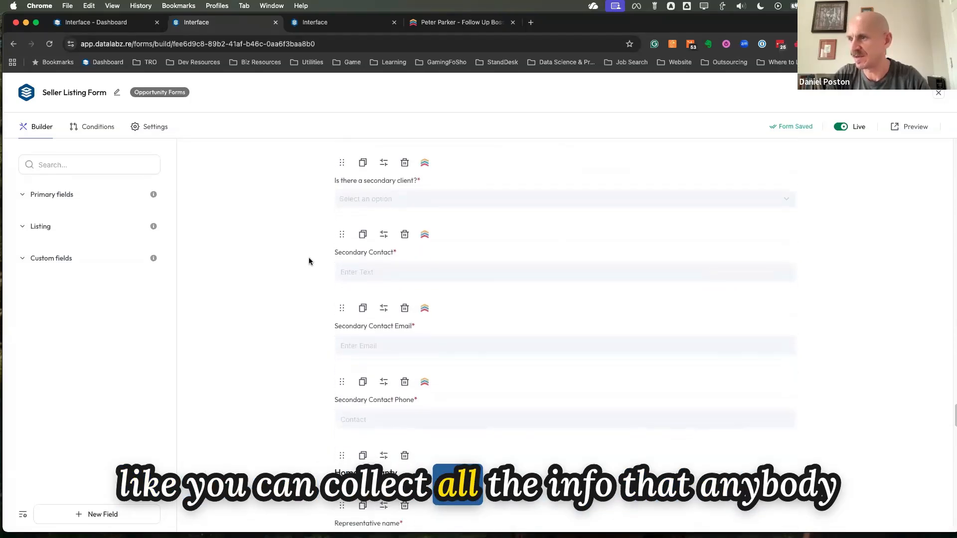
scroll(310, 262, down, 1)
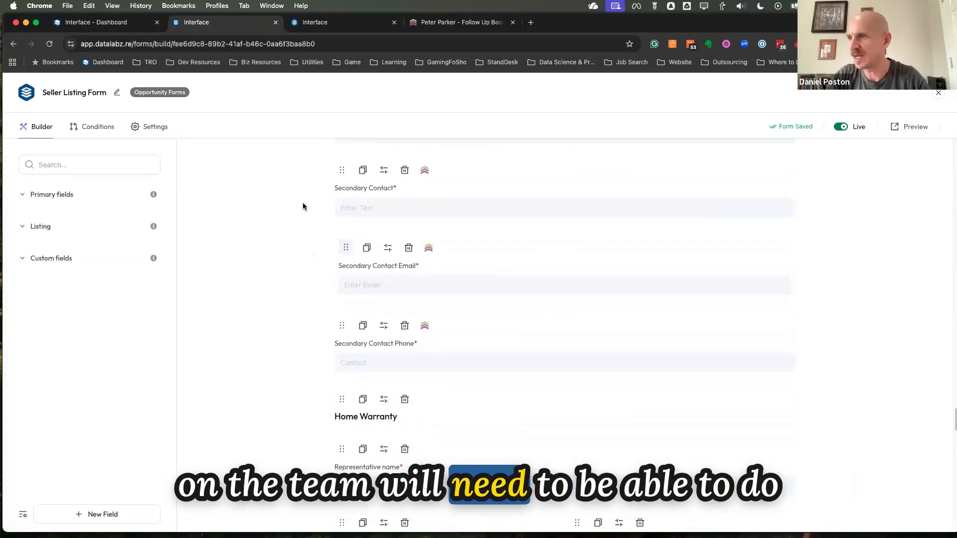
scroll(301, 264, down, 1)
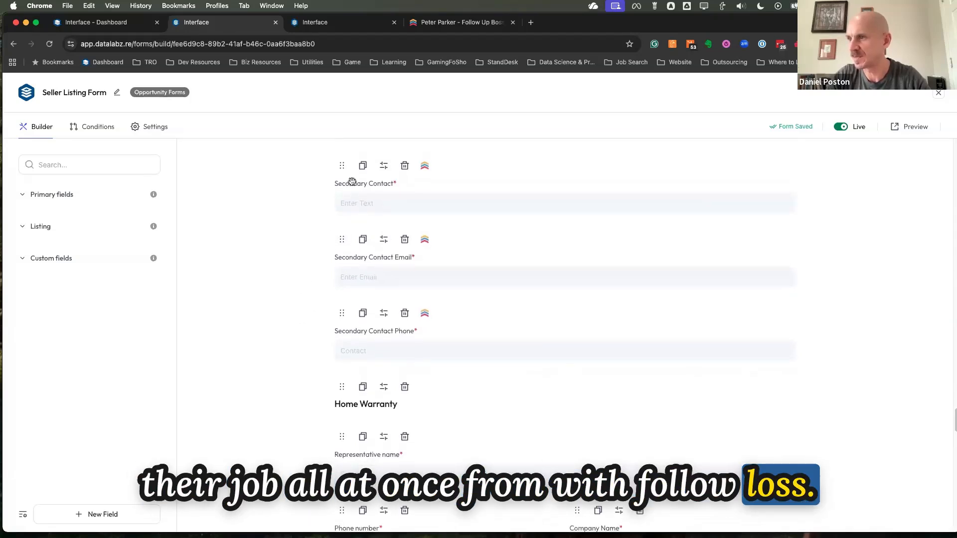
scroll(316, 272, down, 2)
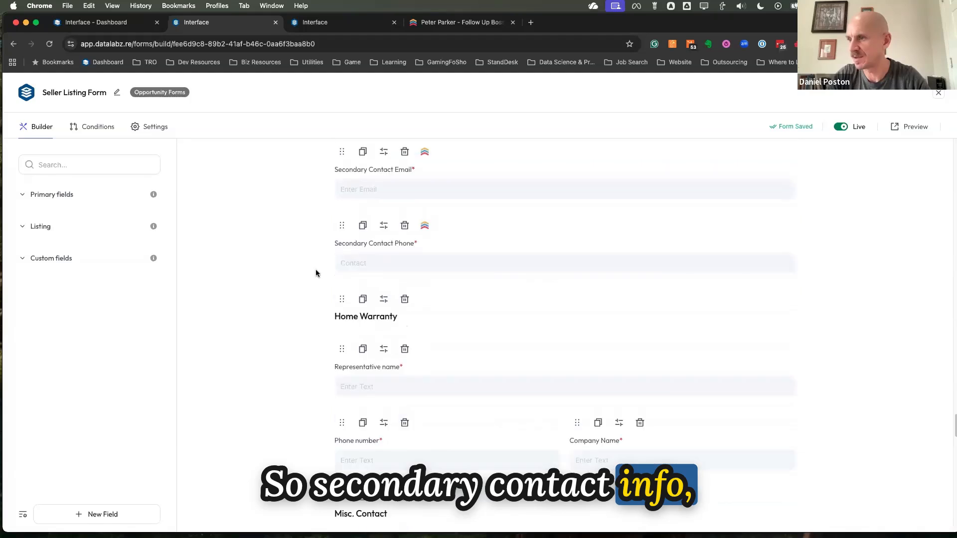
scroll(316, 273, down, 5)
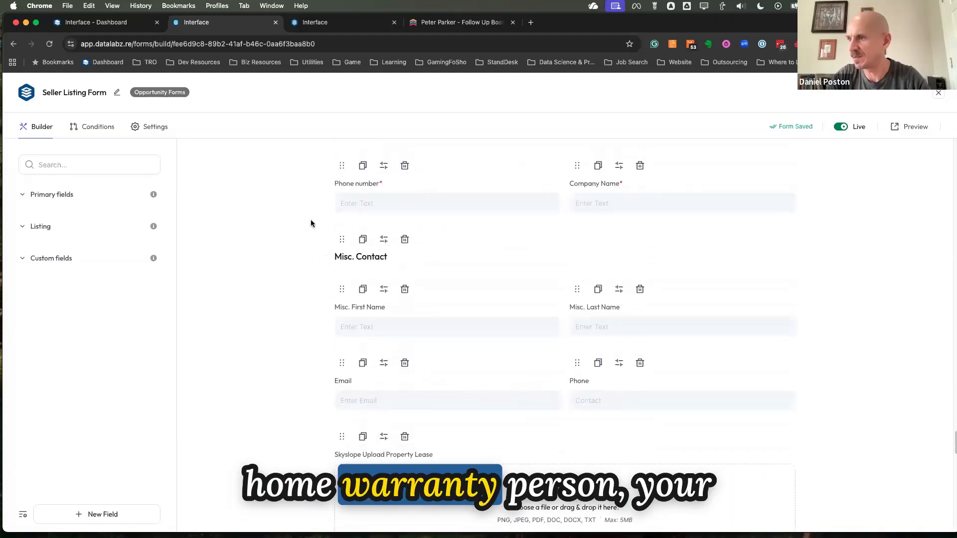
scroll(311, 223, down, 5)
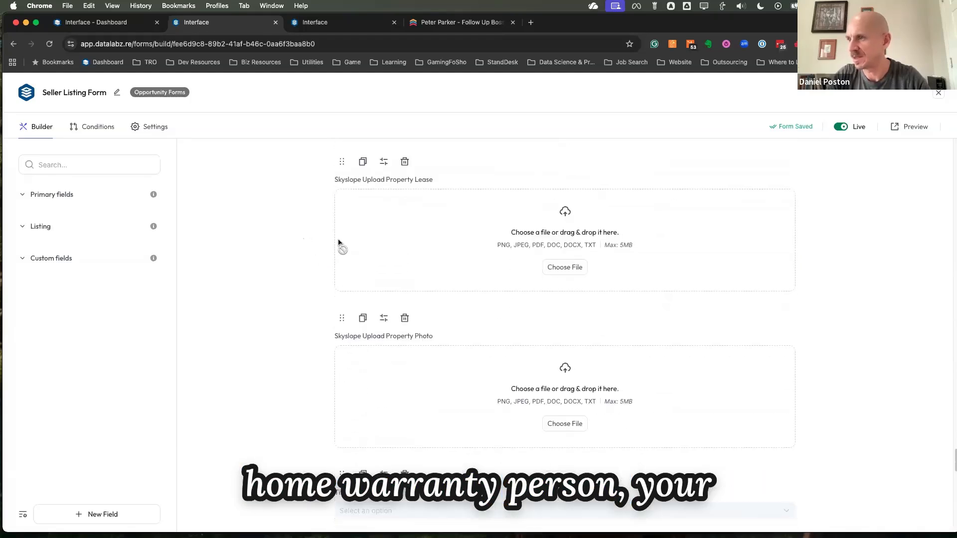
scroll(339, 244, down, 1)
scroll(319, 304, down, 1)
drag(358, 321, 276, 262)
scroll(276, 263, down, 3)
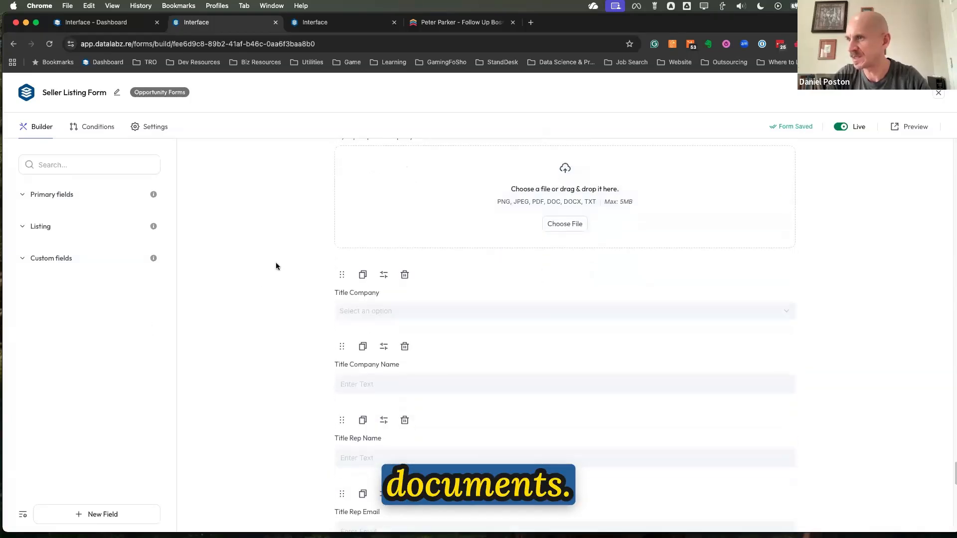
scroll(299, 326, down, 6)
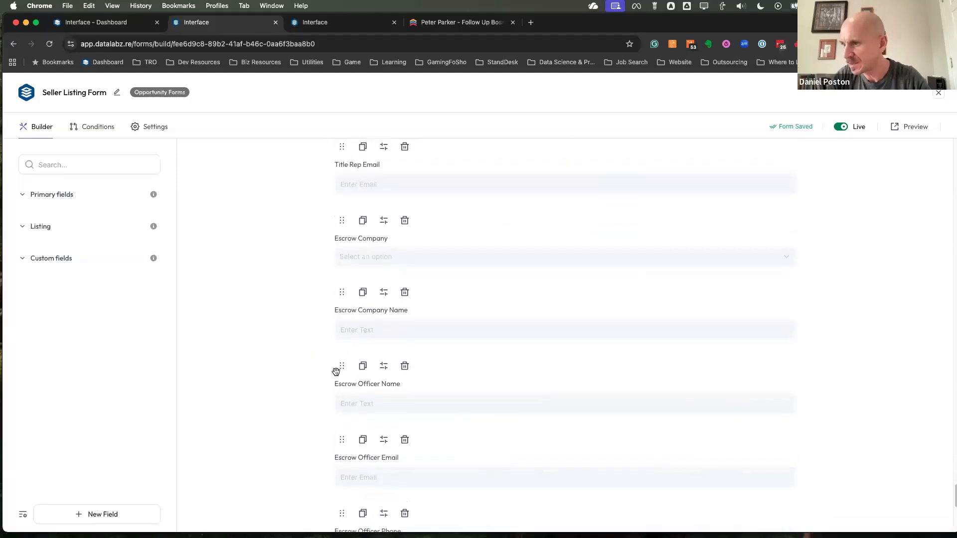
scroll(329, 416, down, 5)
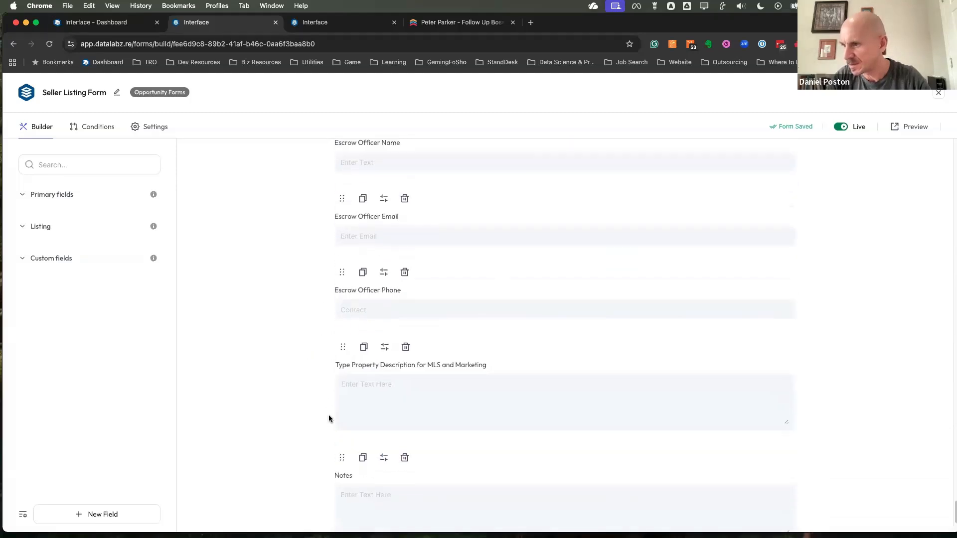
scroll(300, 424, down, 2)
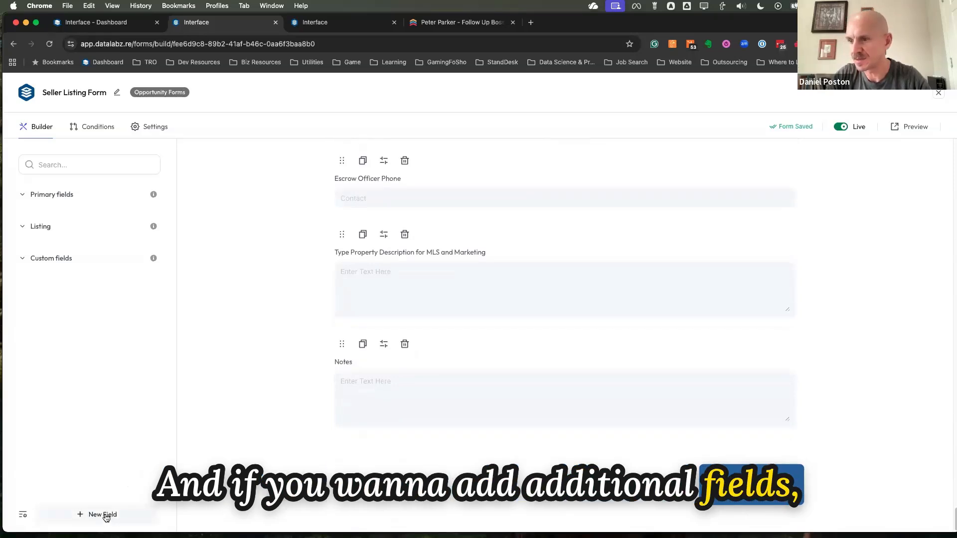
Show the field types that can be added to the form and look back over its Skyslope file upload fields
click(103, 515)
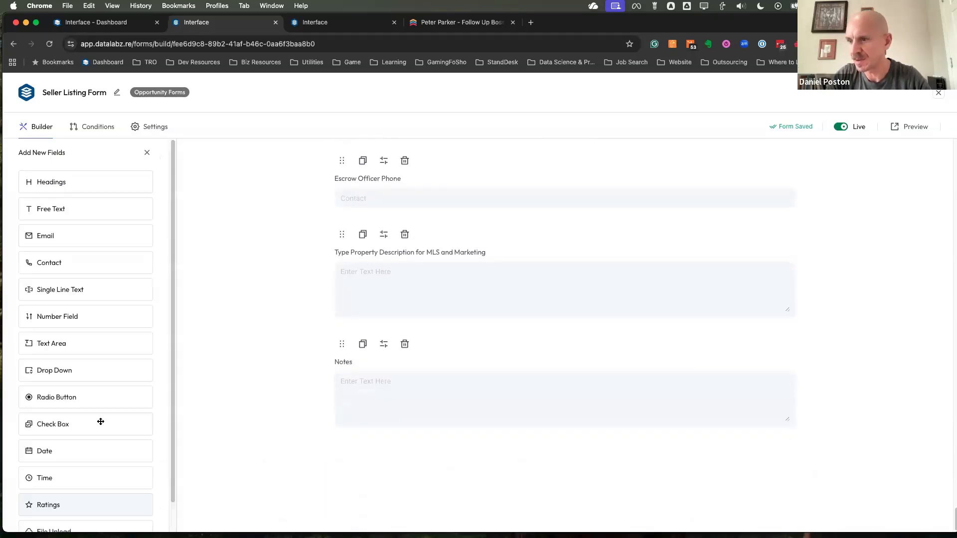
drag(82, 373, 113, 346)
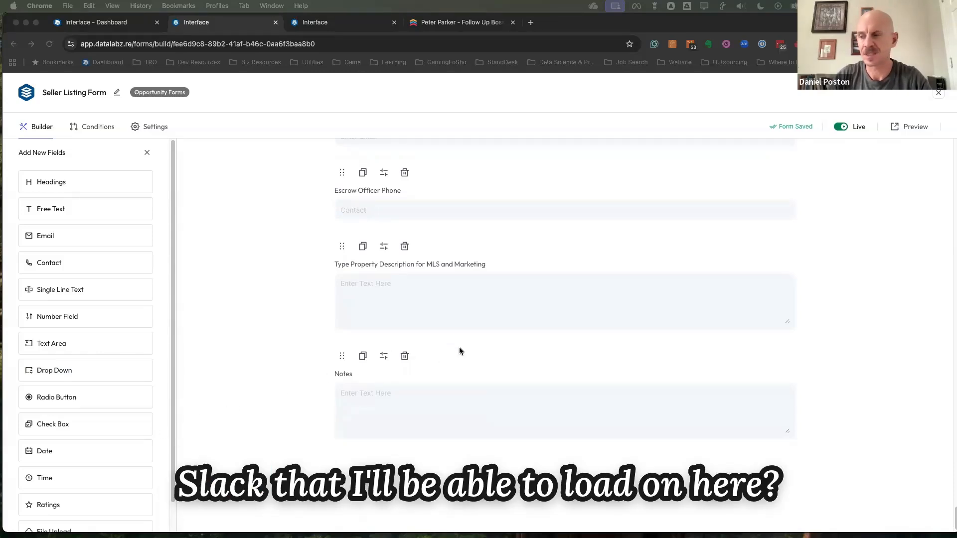
scroll(453, 278, up, 6)
scroll(464, 304, up, 3)
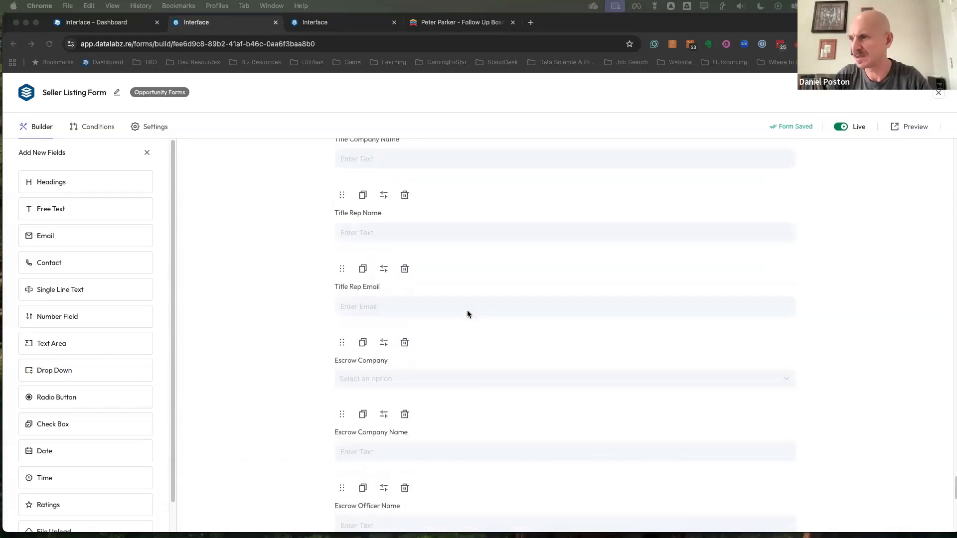
scroll(434, 349, down, 8)
scroll(414, 388, up, 12)
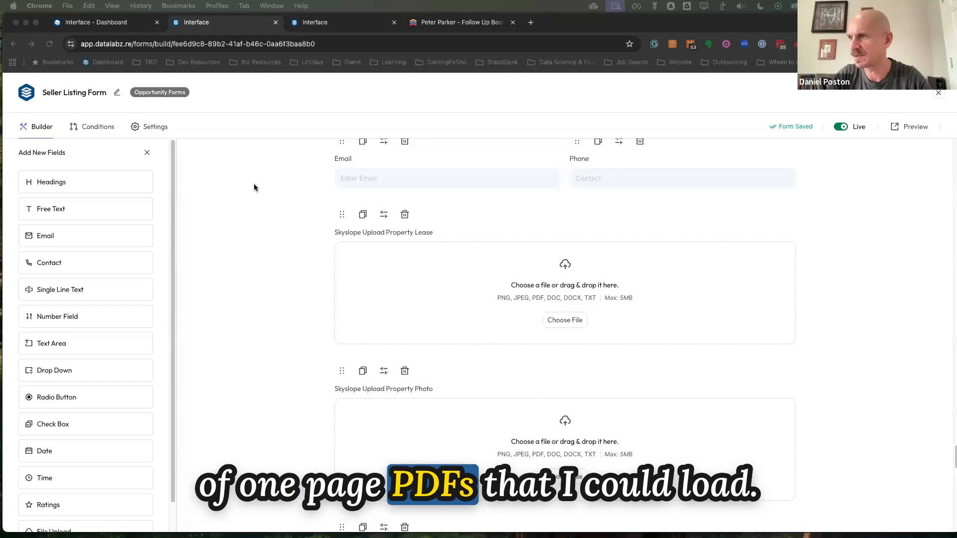
scroll(280, 197, up, 5)
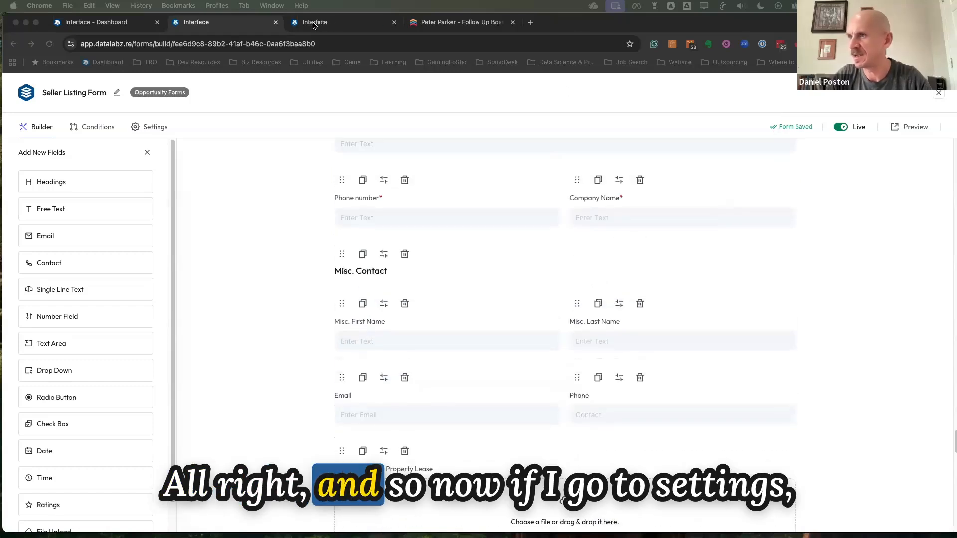
scroll(340, 248, up, 15)
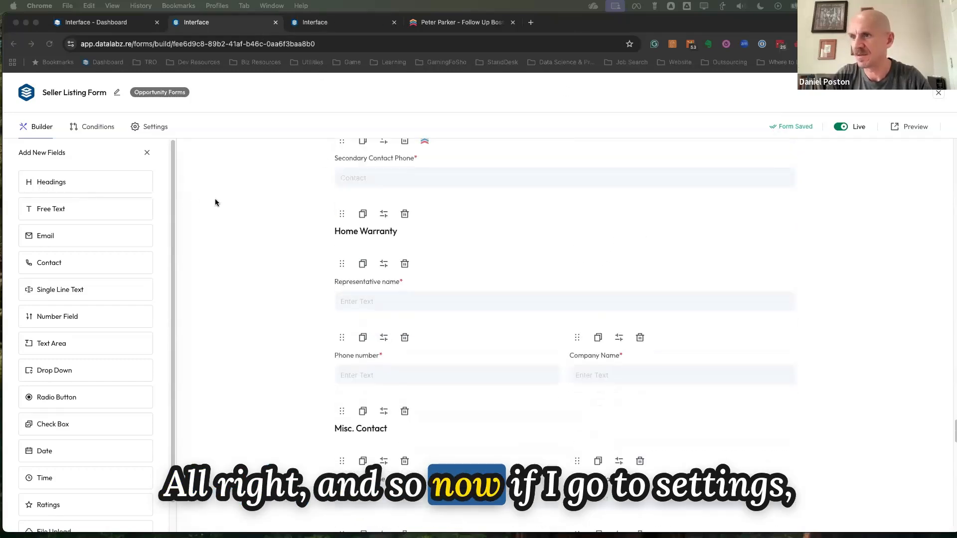
Open the Seller Listing Form's settings and examine the Form Settings options, including the Skyslope listing and document sync
click(151, 128)
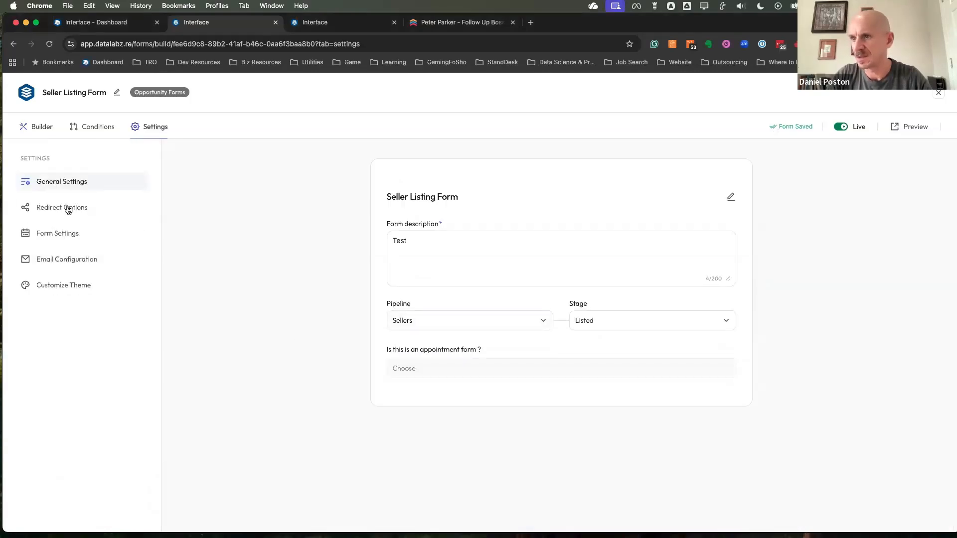
click(64, 233)
scroll(493, 360, down, 2)
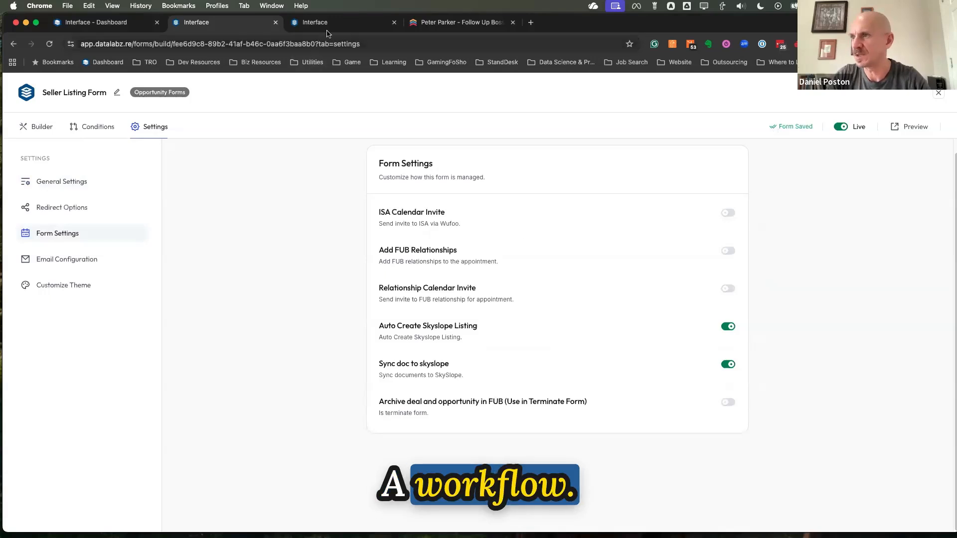
Switch to the On Listing Created Create SkySlope Listing workflow and review its trigger, Skyslope actions and advanced filter
click(327, 25)
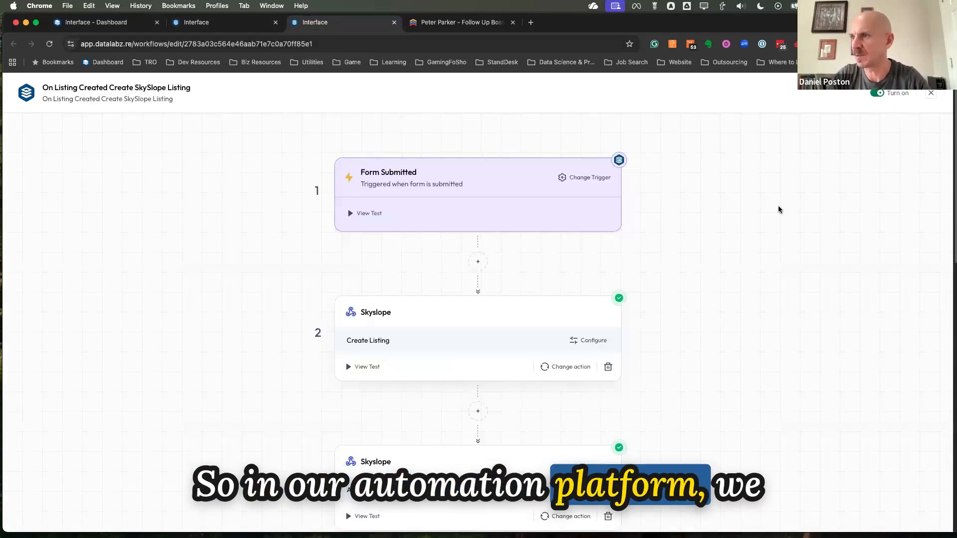
scroll(643, 217, down, 5)
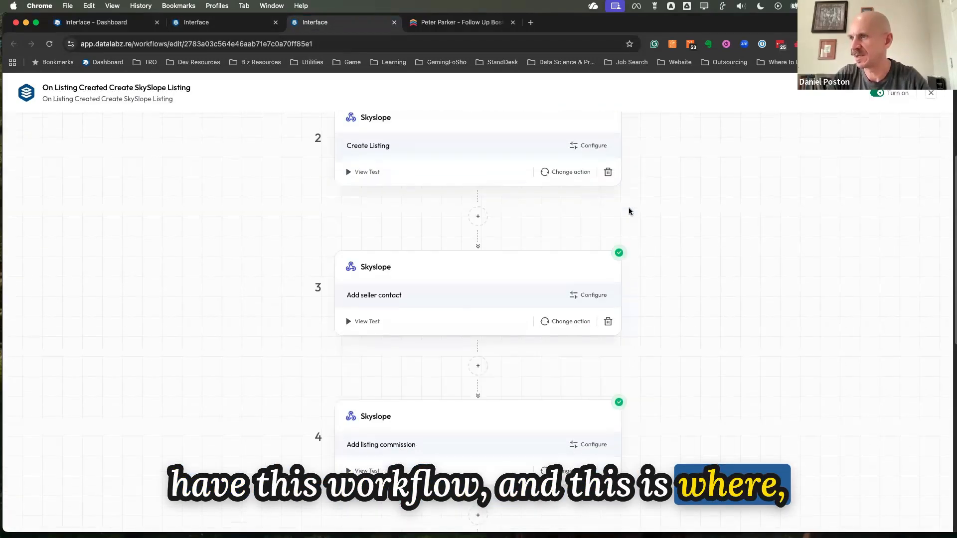
scroll(650, 207, up, 5)
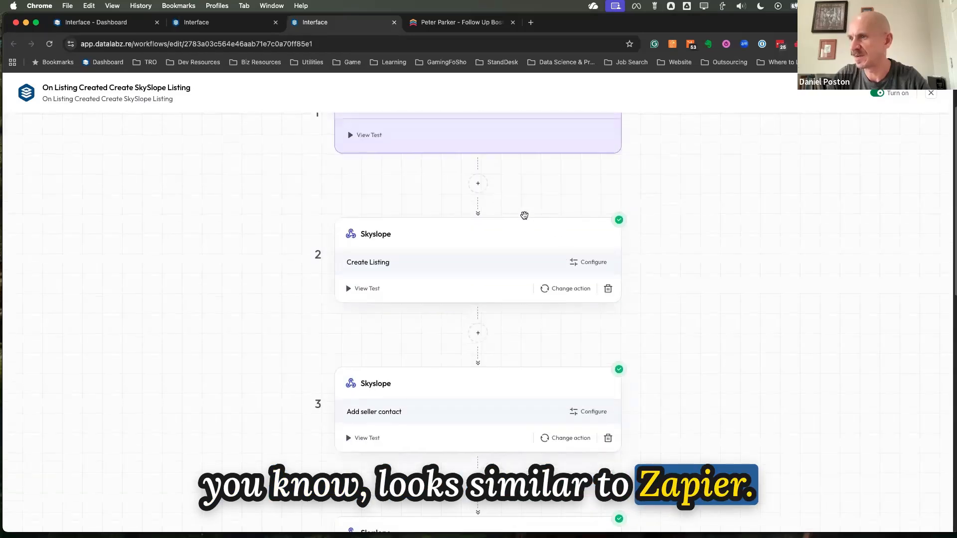
scroll(449, 285, down, 5)
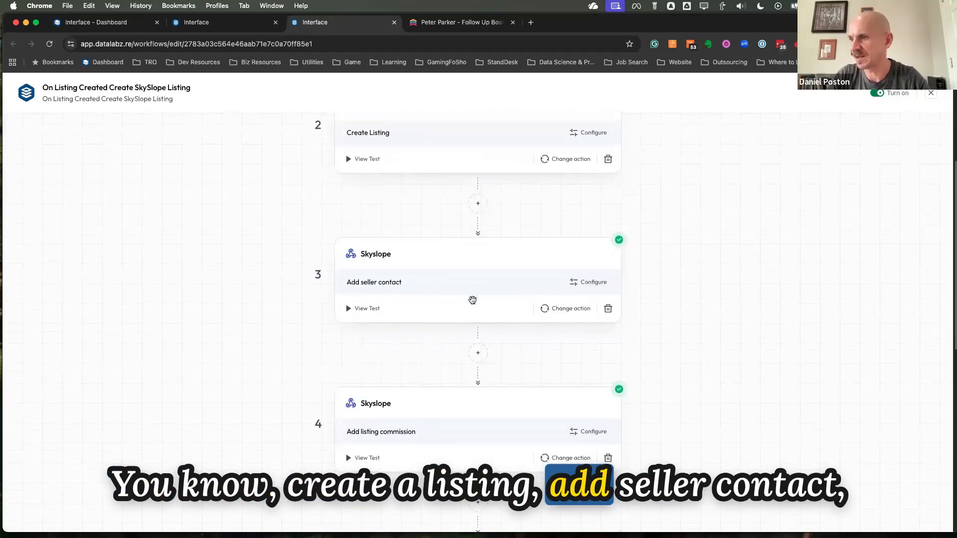
scroll(483, 310, down, 3)
scroll(487, 299, down, 3)
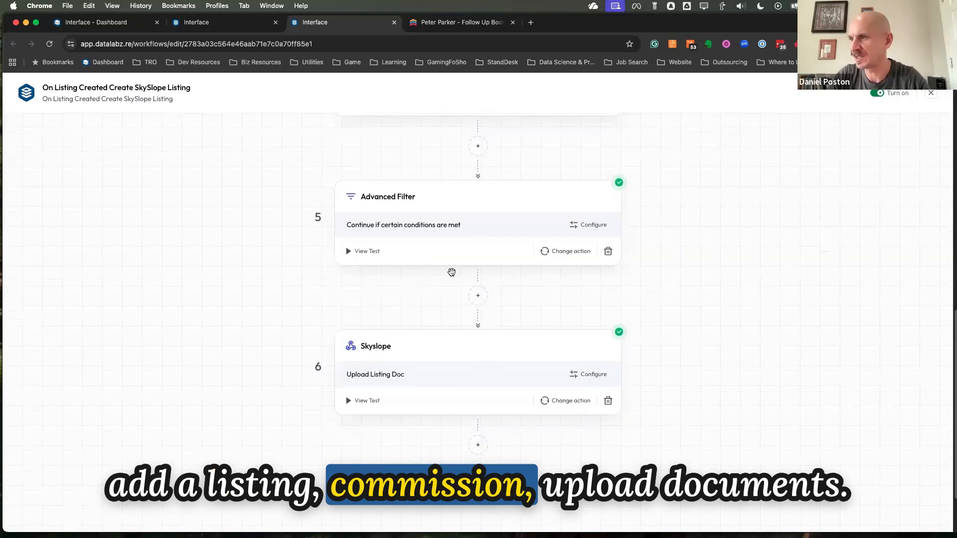
scroll(451, 276, down, 1)
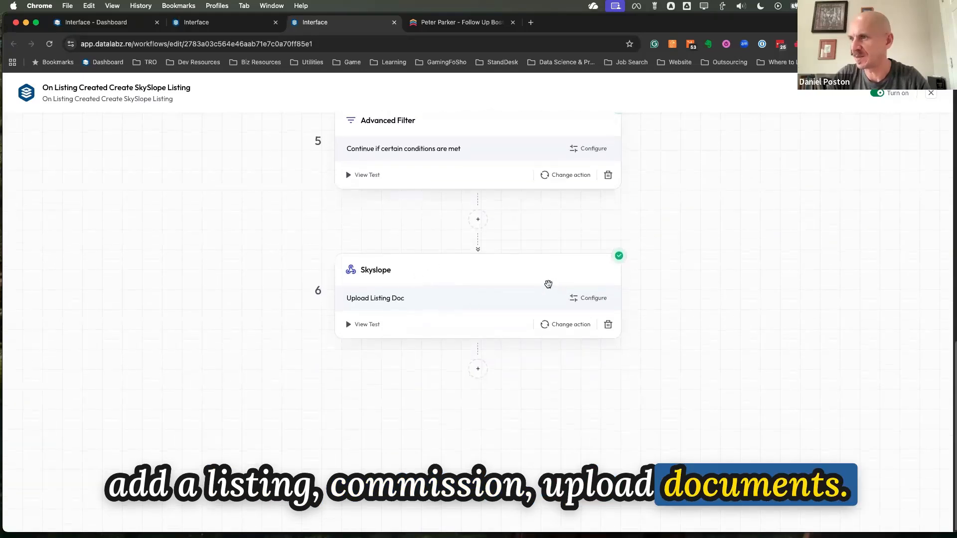
scroll(545, 282, up, 9)
scroll(499, 252, up, 3)
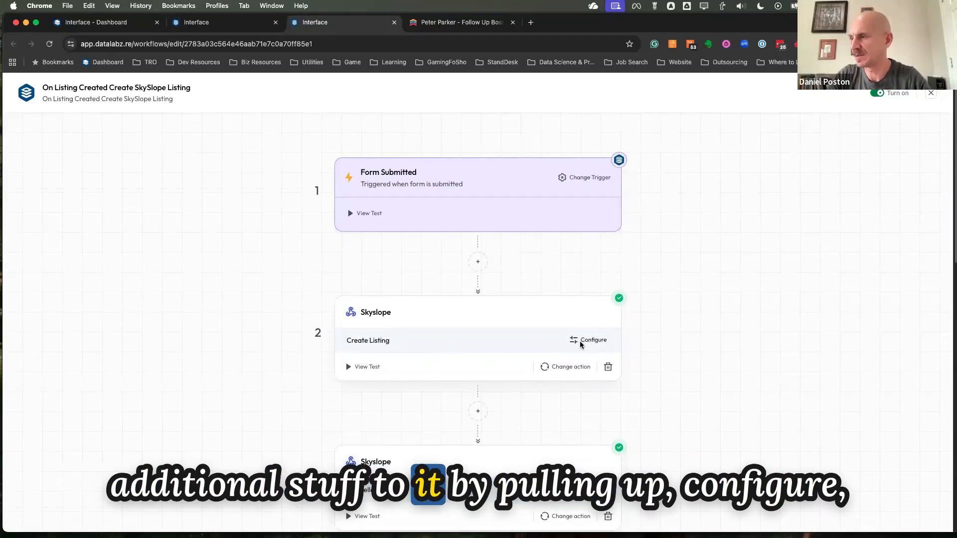
Open the configuration of the workflow's Create Listing action and examine its listing and property field mappings
scroll(771, 291, down, 7)
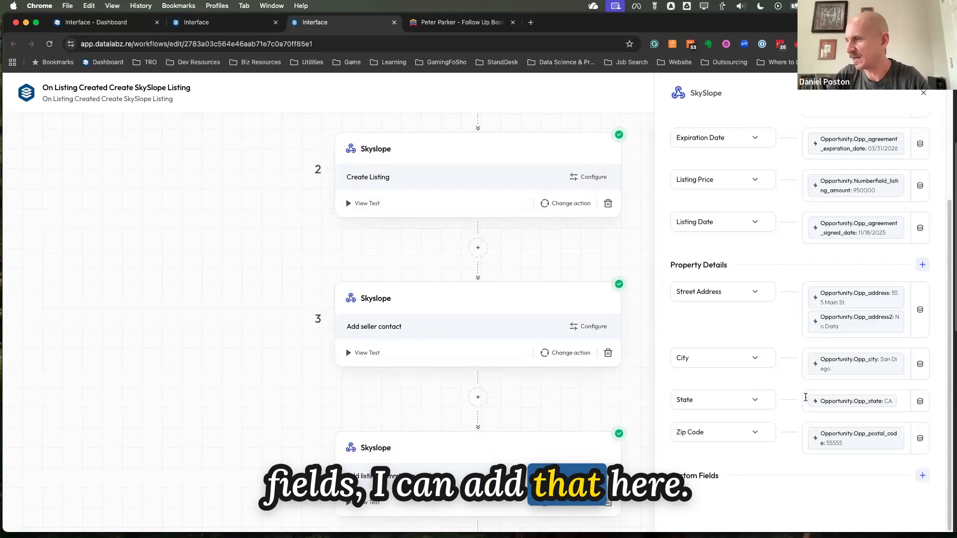
scroll(806, 396, up, 5)
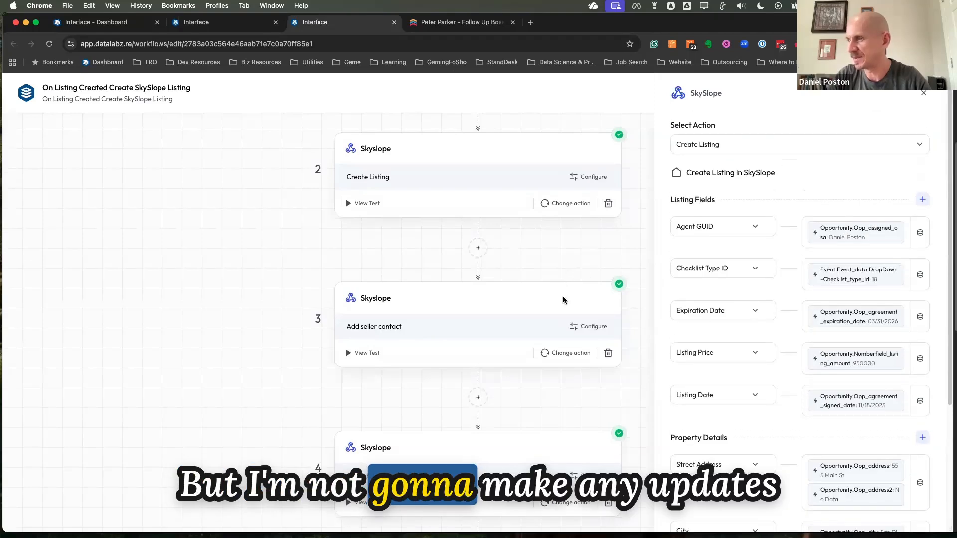
scroll(563, 299, down, 10)
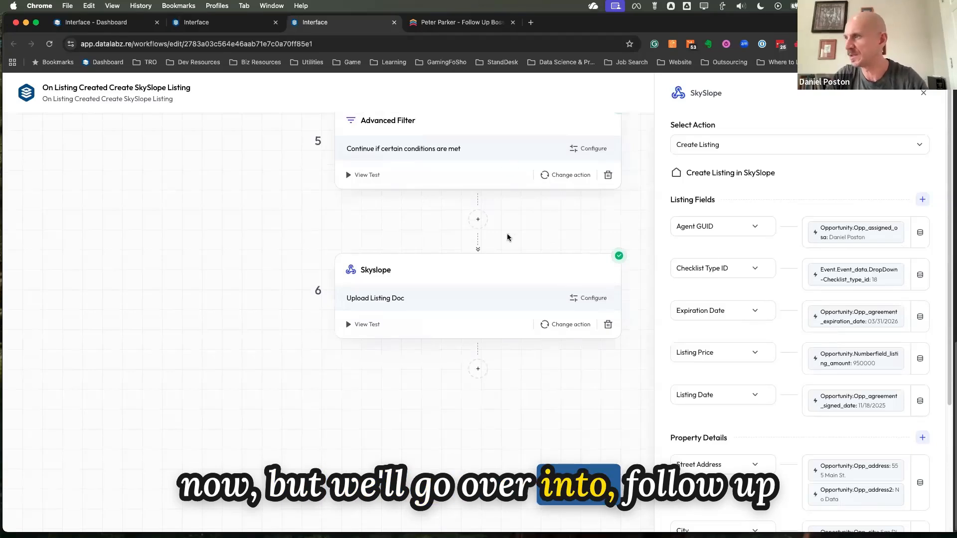
Look back over the listing workflow from its Form Submitted trigger and switch to the contact's record in Follow Up Boss
scroll(508, 239, up, 5)
scroll(507, 239, up, 10)
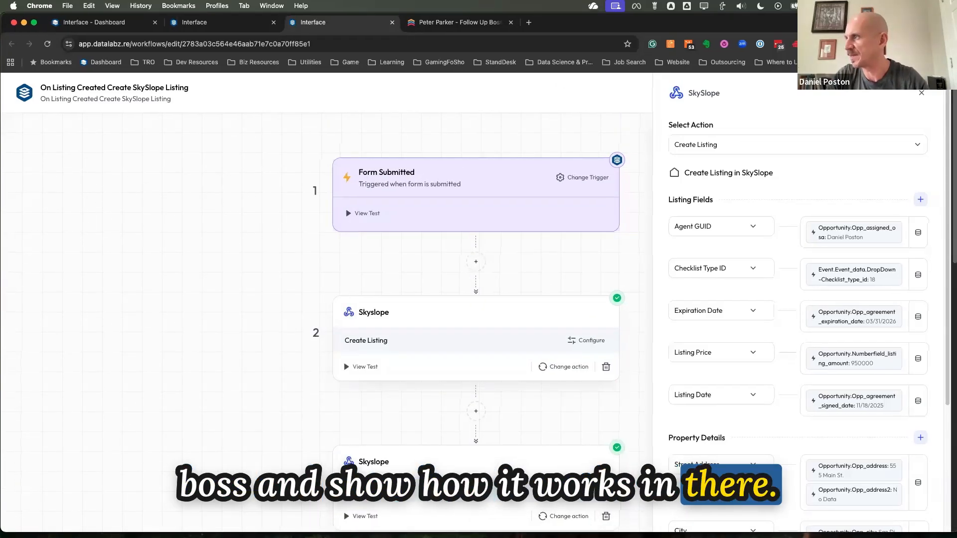
drag(956, 270, 956, 269)
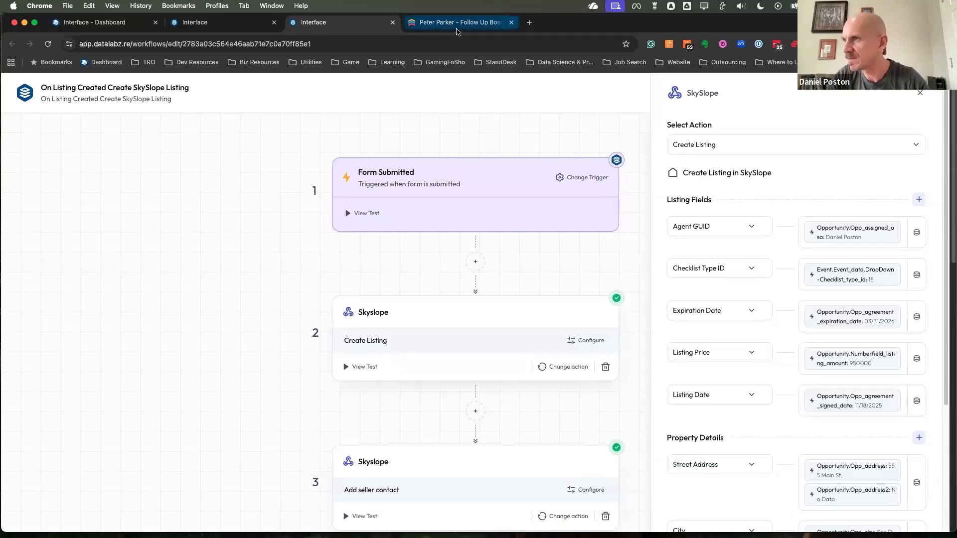
key(ctrl+Tab)
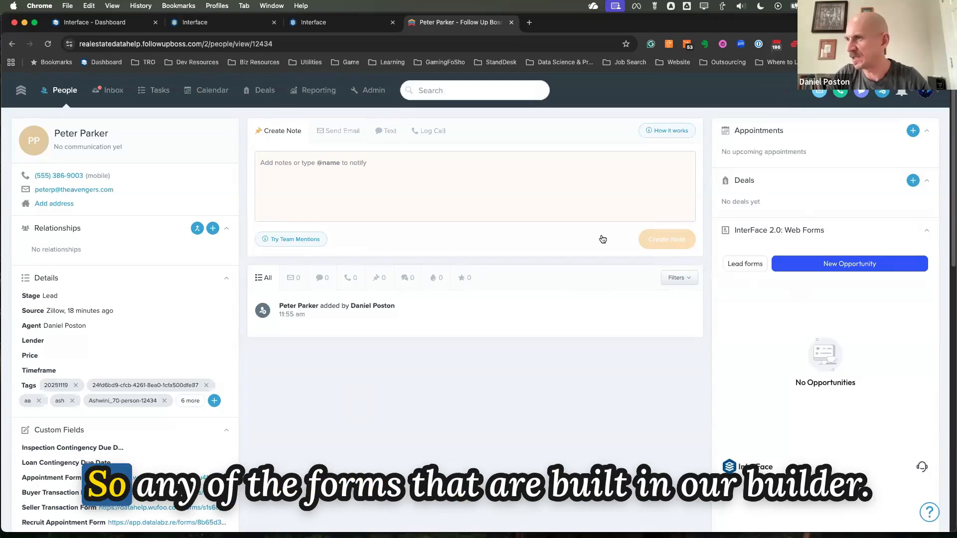
Return to the Seller Listing Form in the form builder and look over its fields
click(210, 23)
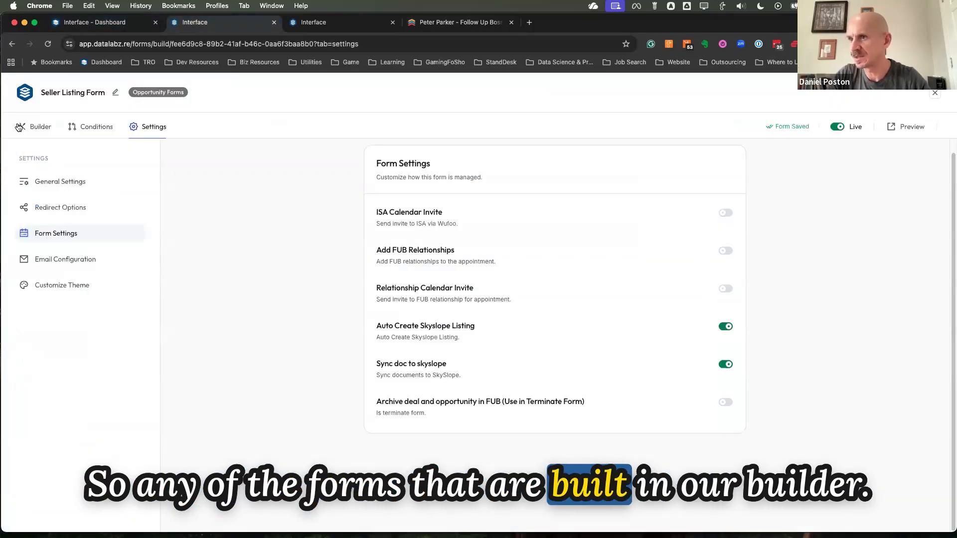
click(40, 127)
scroll(380, 269, down, 15)
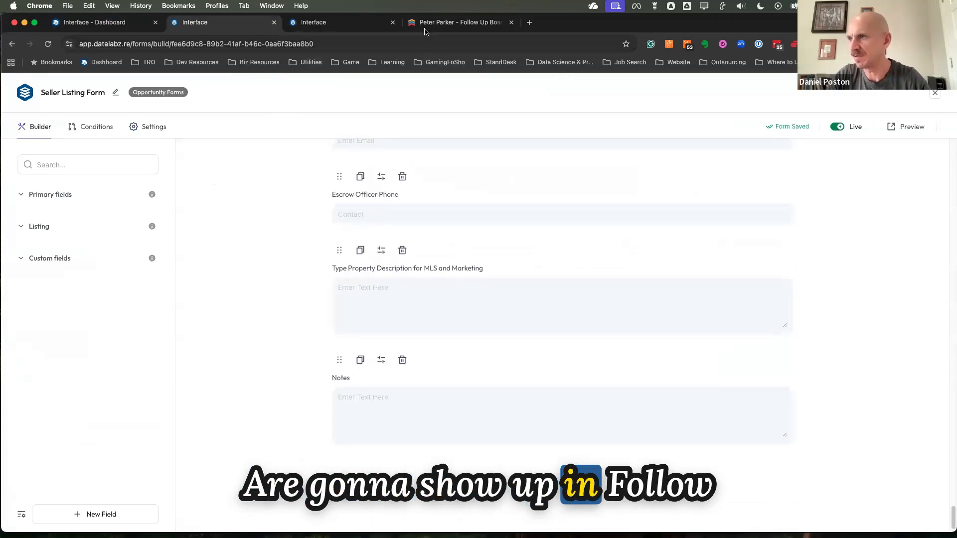
Switch to the contact in Follow Up Boss and start a new opportunity in the Sellers pipeline, opening the Seller Listing Form to fill out
click(454, 22)
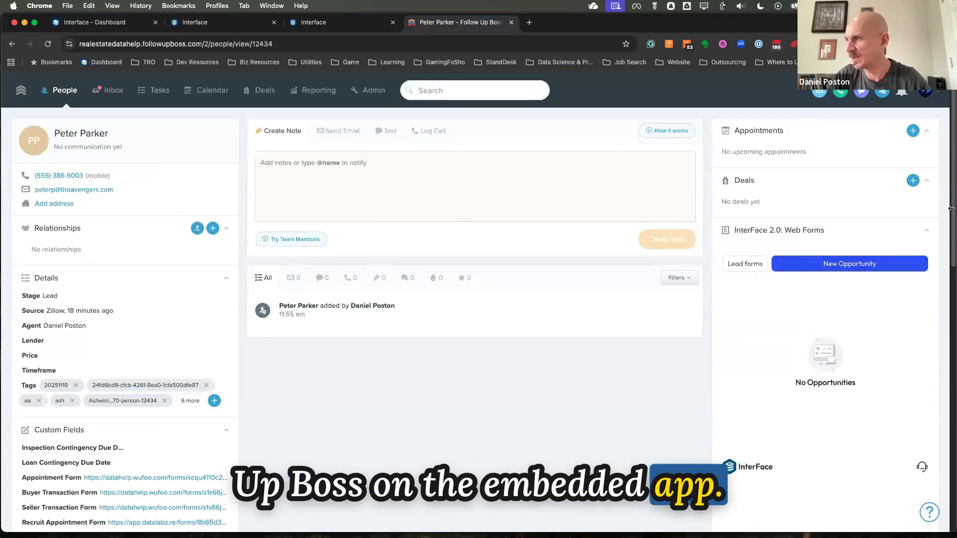
click(839, 265)
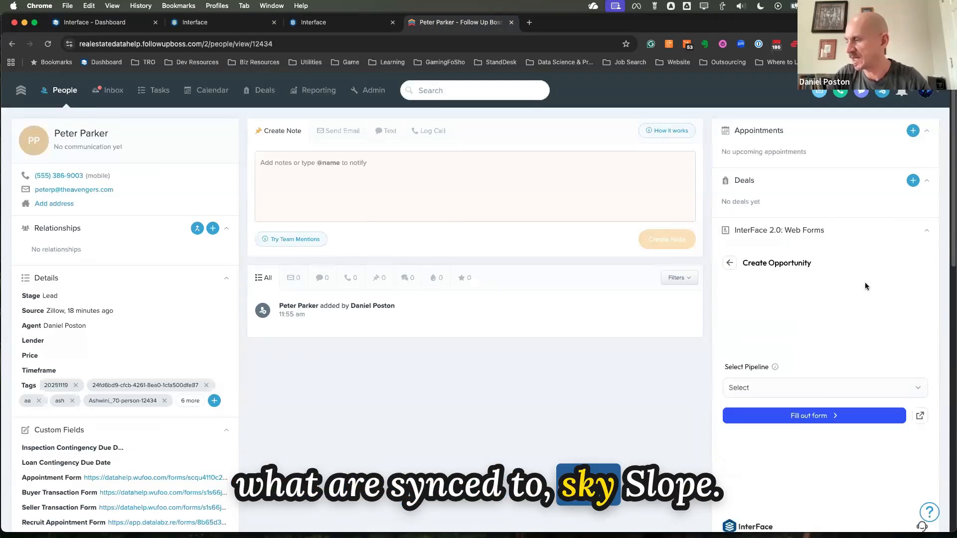
click(757, 391)
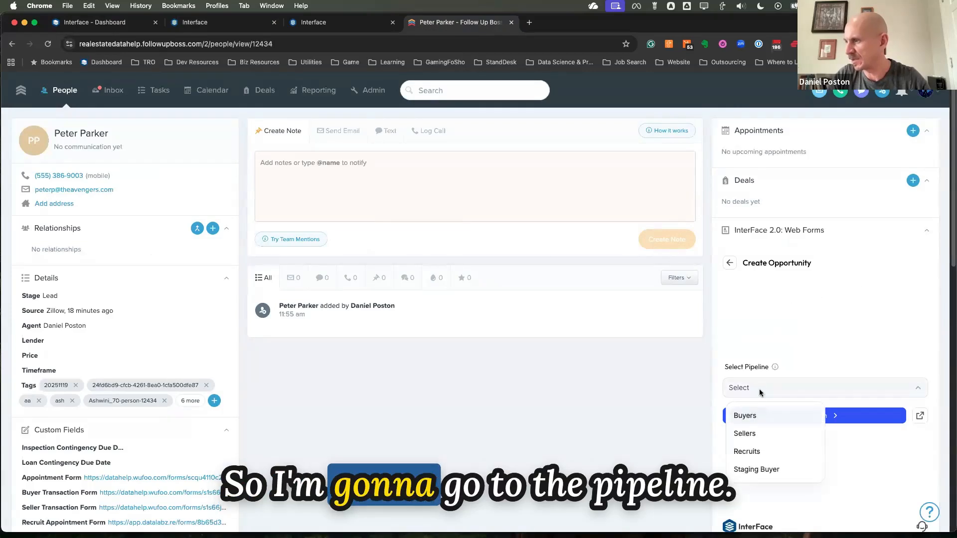
click(753, 436)
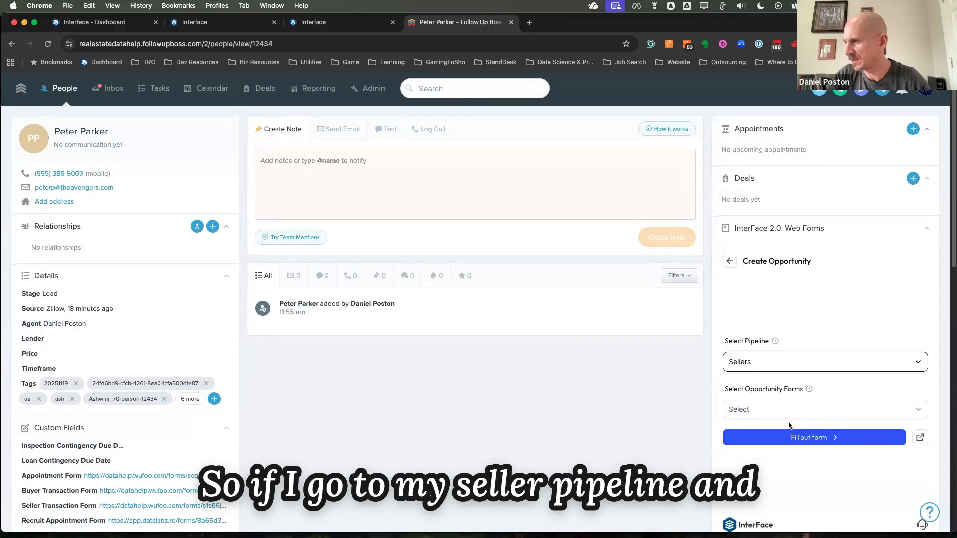
scroll(785, 405, down, 1)
click(786, 401)
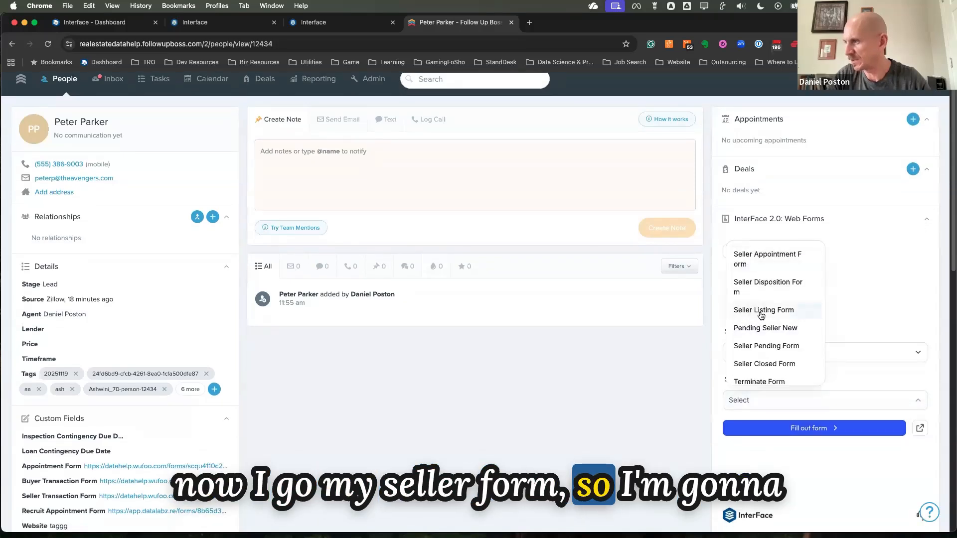
click(761, 311)
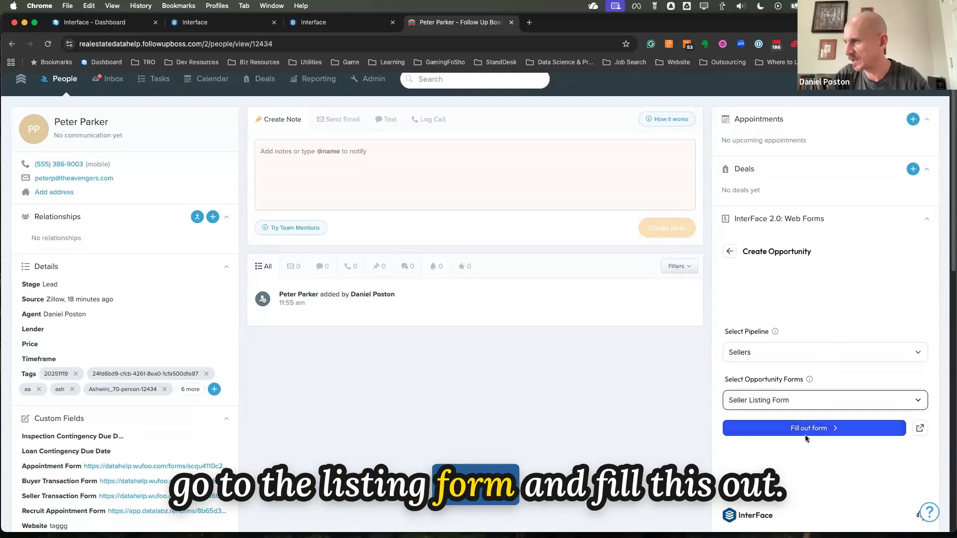
click(803, 429)
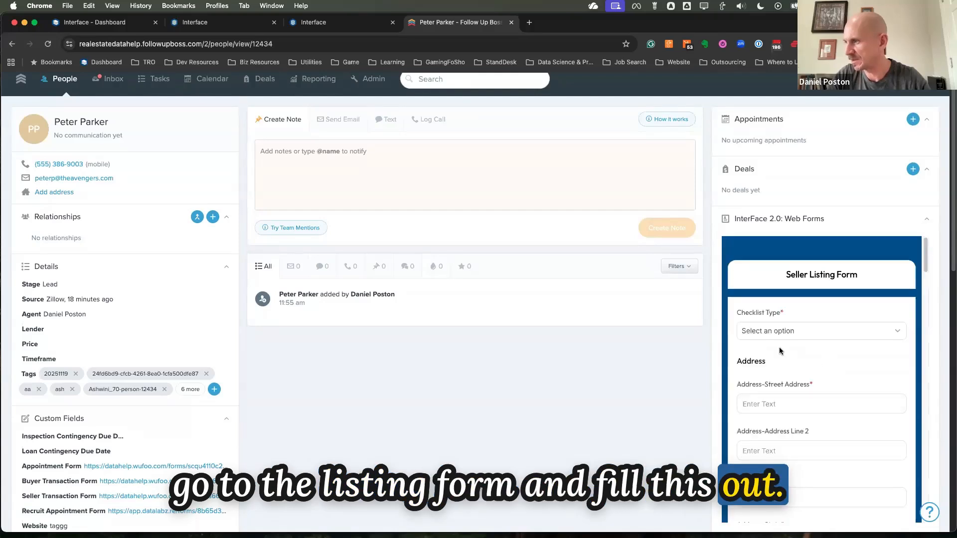
Set the Seller Listing Form's checklist type to Resale
scroll(805, 303, down, 1)
click(803, 305)
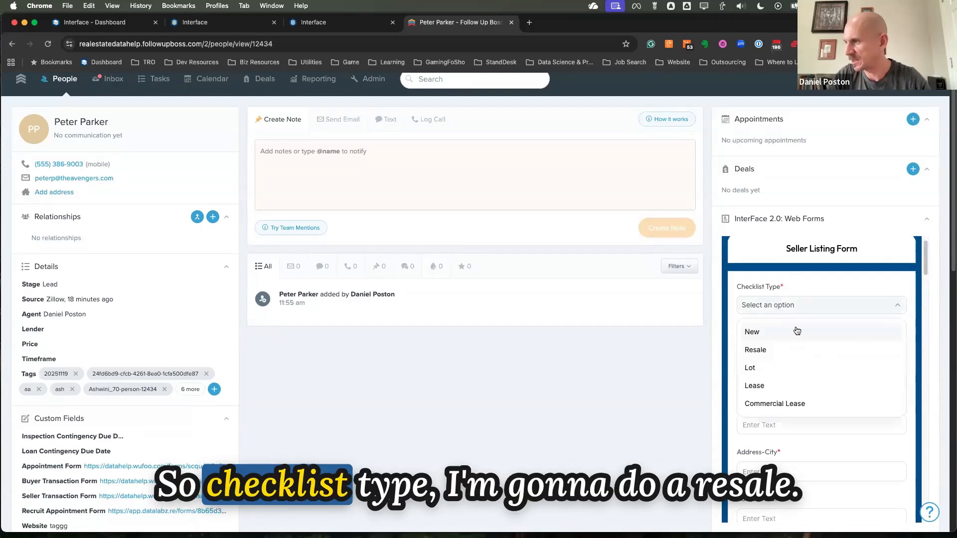
click(757, 350)
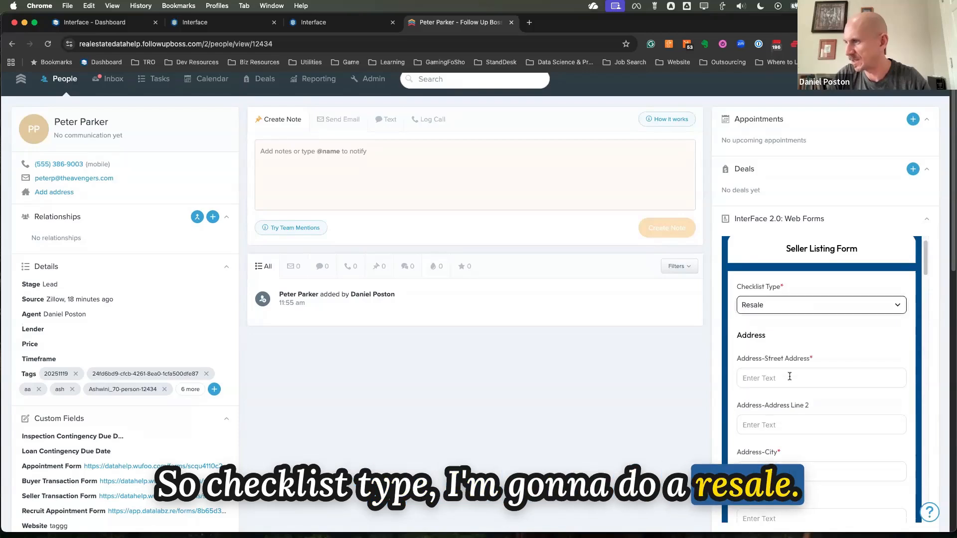
Fill in the listing's street address, city, state and zip code, leaving address line 2 empty
scroll(773, 299, down, 3)
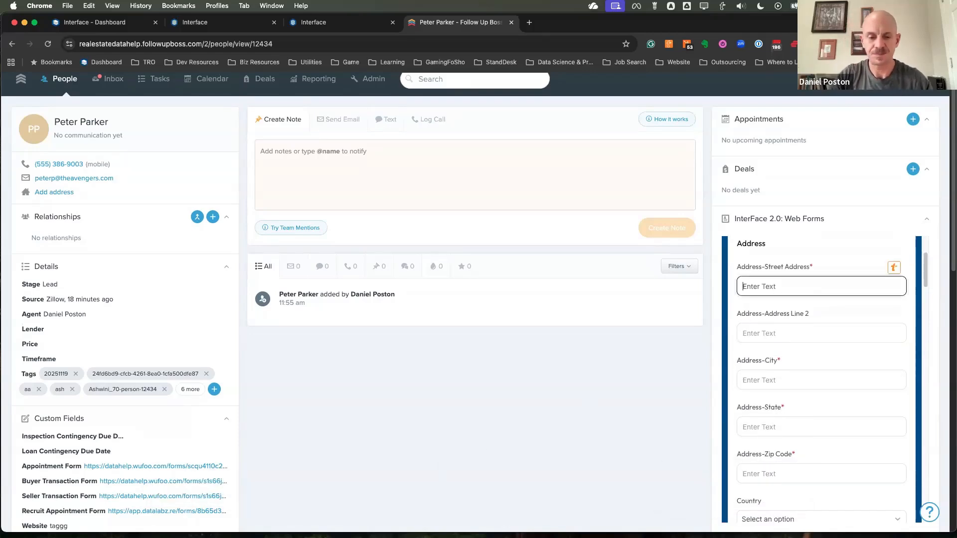
mouse_move(479, 537)
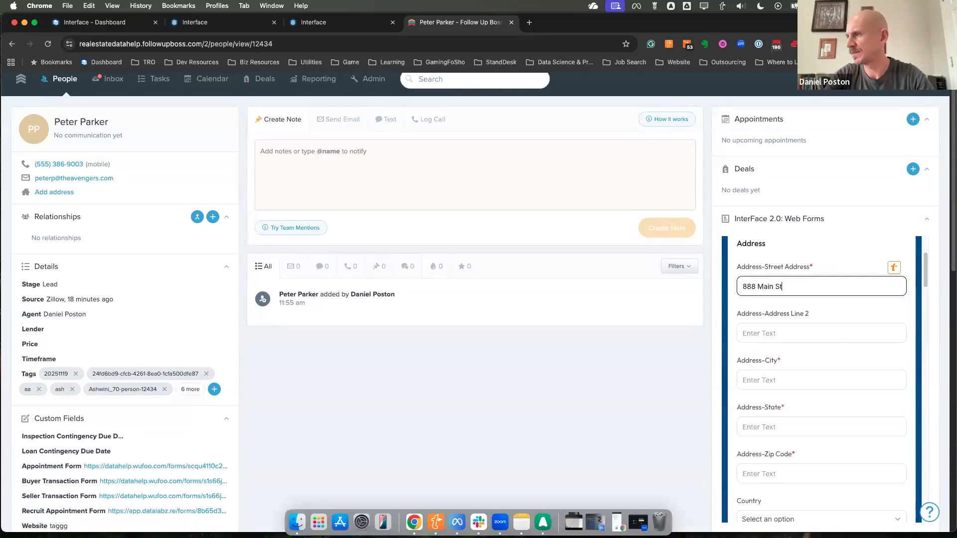
click(771, 380)
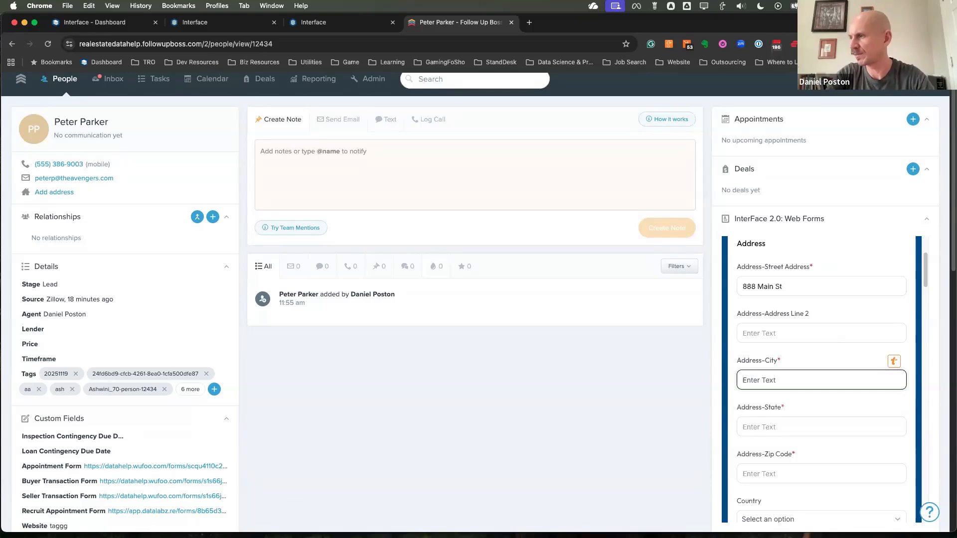
key(Tab)
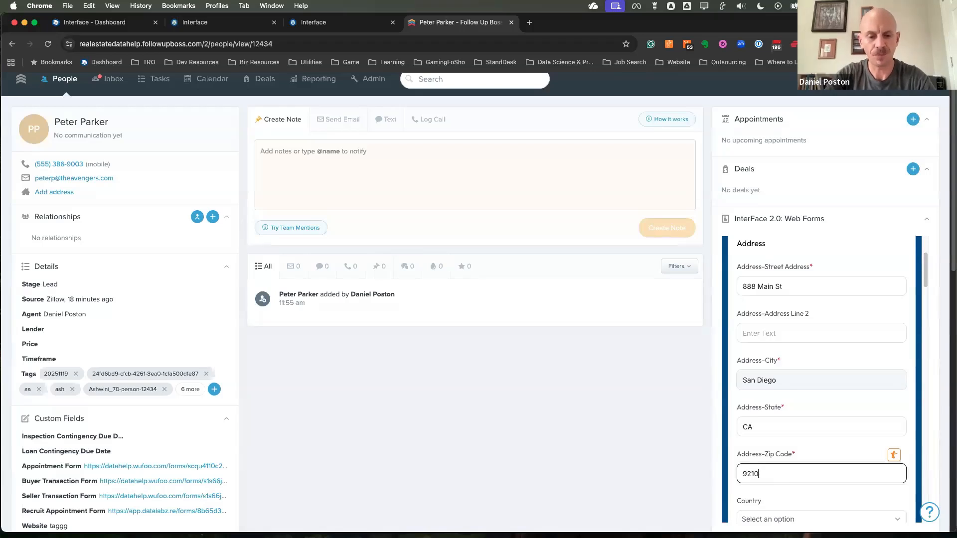
scroll(772, 372, down, 5)
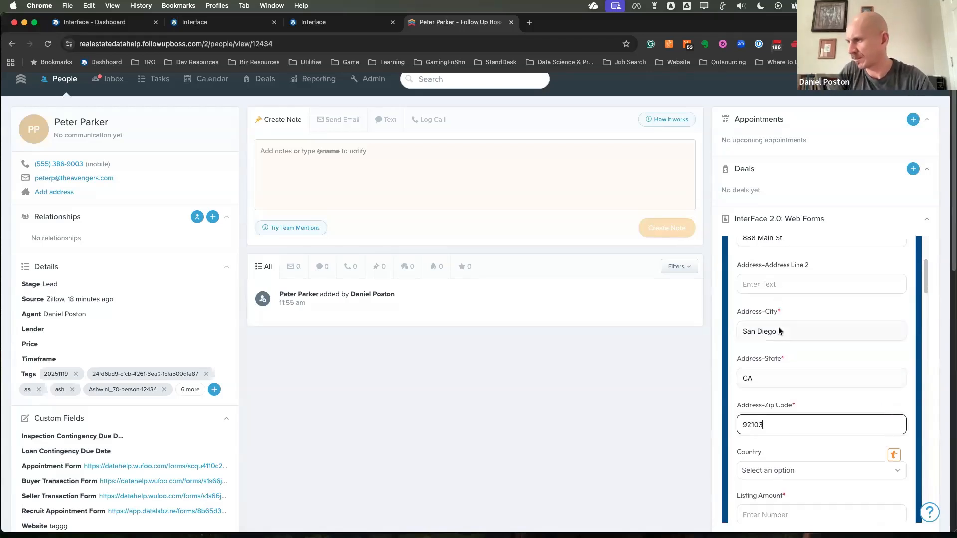
Enter a listing amount of 755000 and a gross commission percent of 3
click(768, 329)
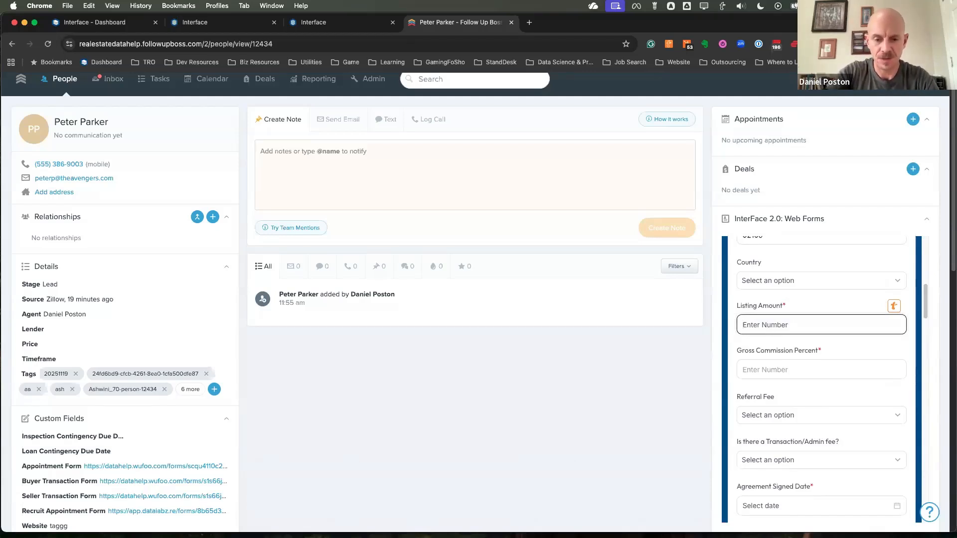
text(75500)
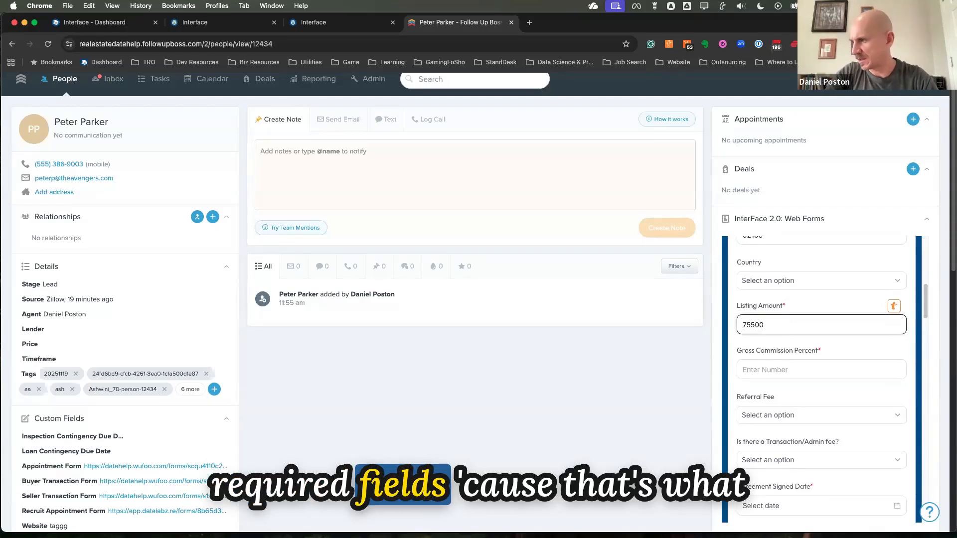
text(0)
scroll(821, 349, down, 1)
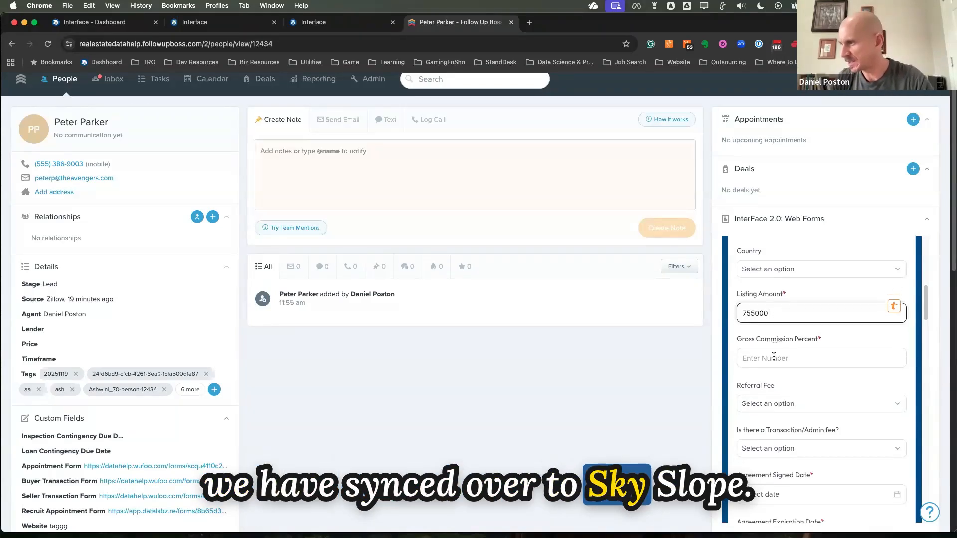
click(776, 356)
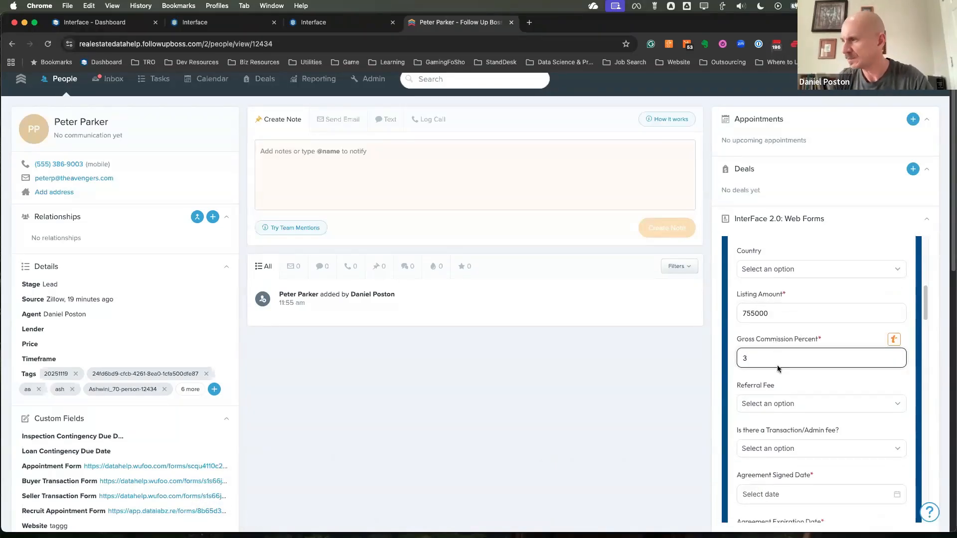
Set the MLS live date to 11/28/2025 and the agreement signed date to 11/14/2025
scroll(780, 384, down, 5)
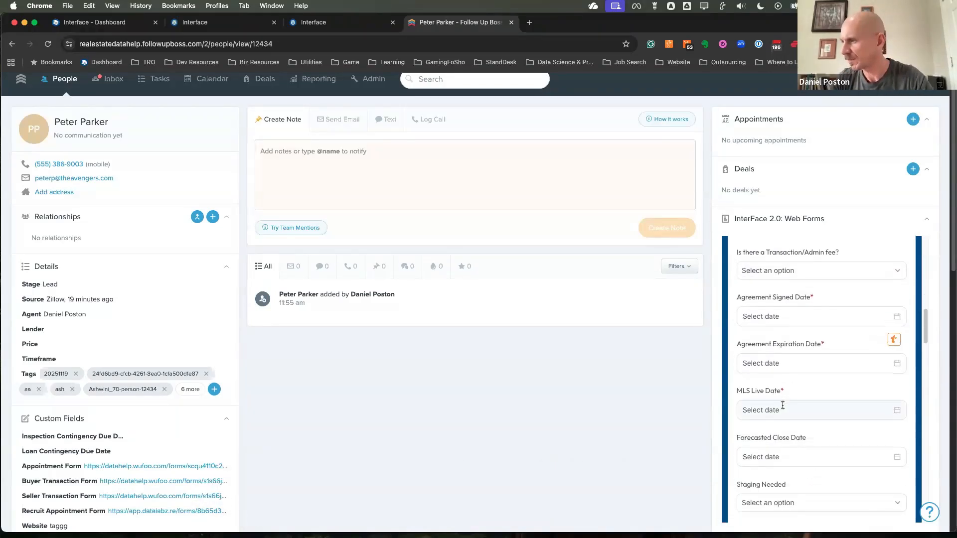
click(780, 407)
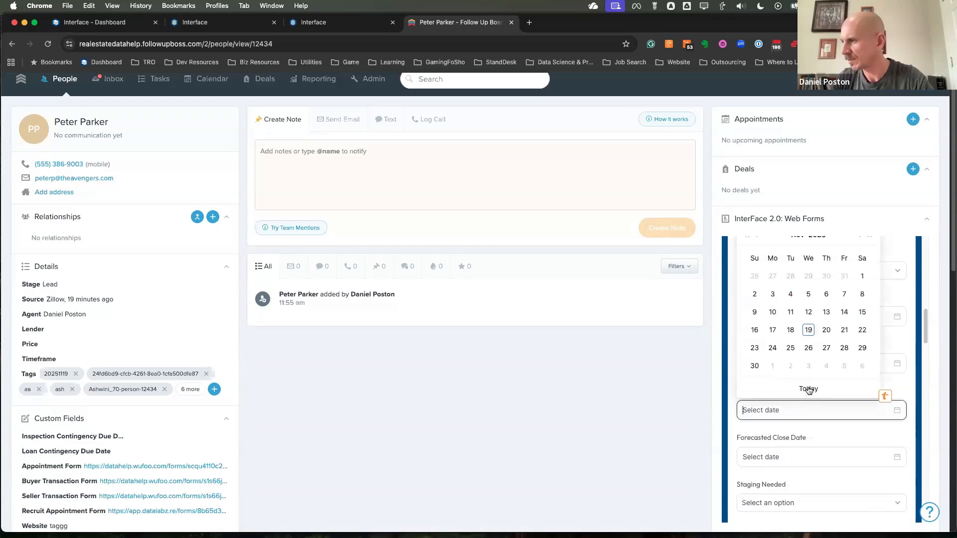
click(844, 349)
click(780, 316)
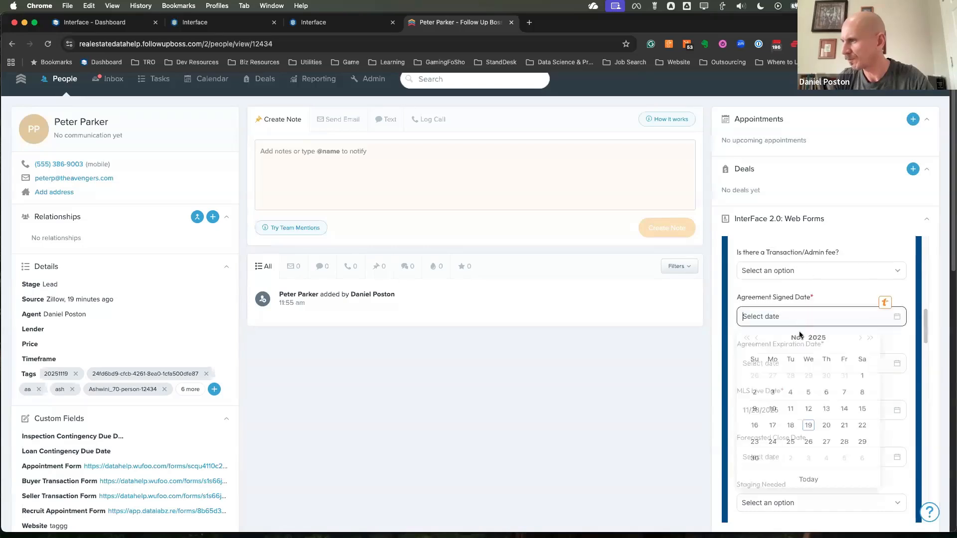
click(845, 416)
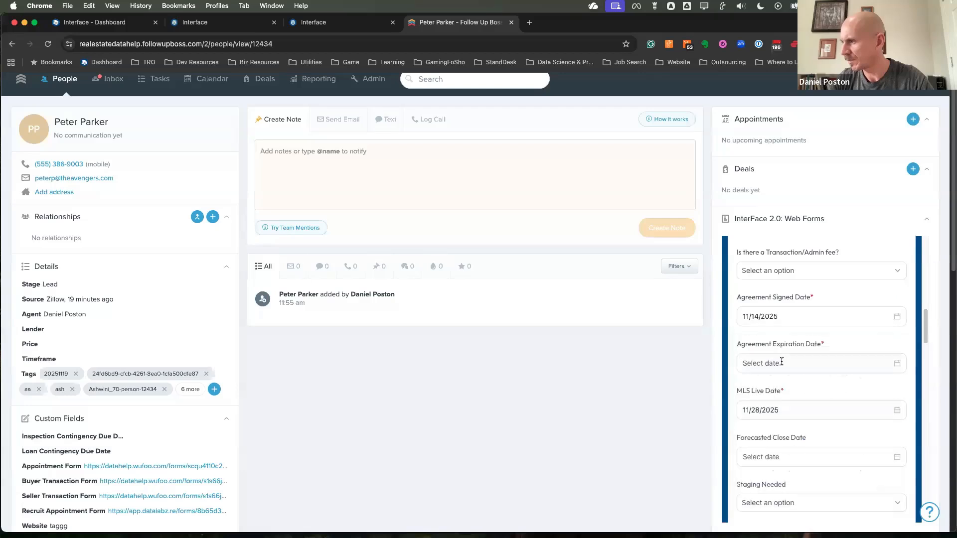
Set the agreement expiration date to 11/28/2025
click(788, 363)
scroll(825, 488, down, 1)
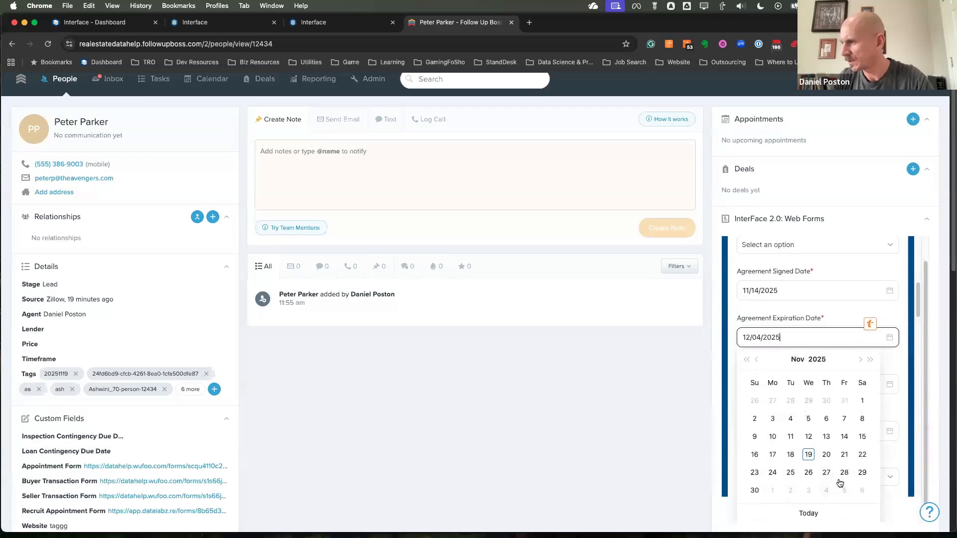
click(843, 472)
scroll(804, 400, down, 3)
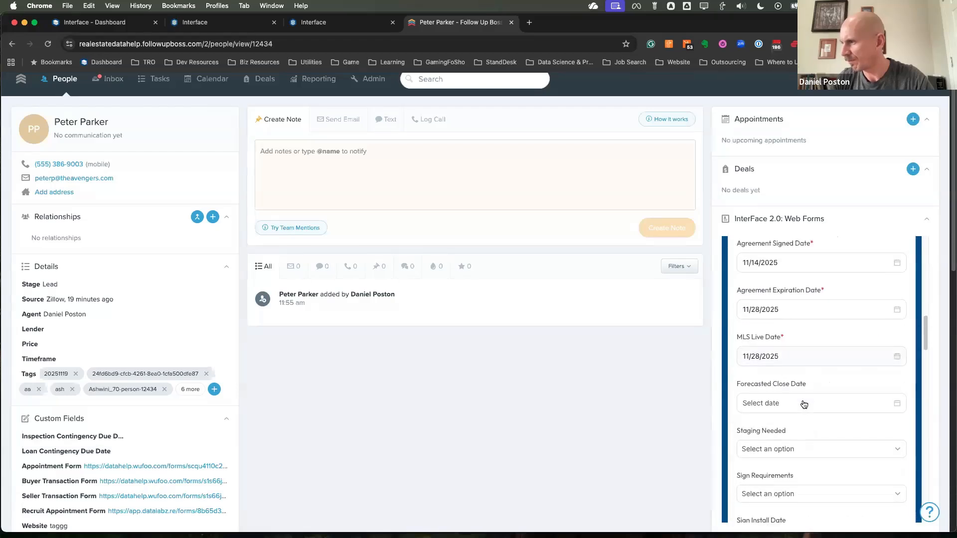
Change the agreement expiration date to a date after November 2025
scroll(804, 404, up, 1)
click(791, 294)
click(860, 316)
click(860, 316)
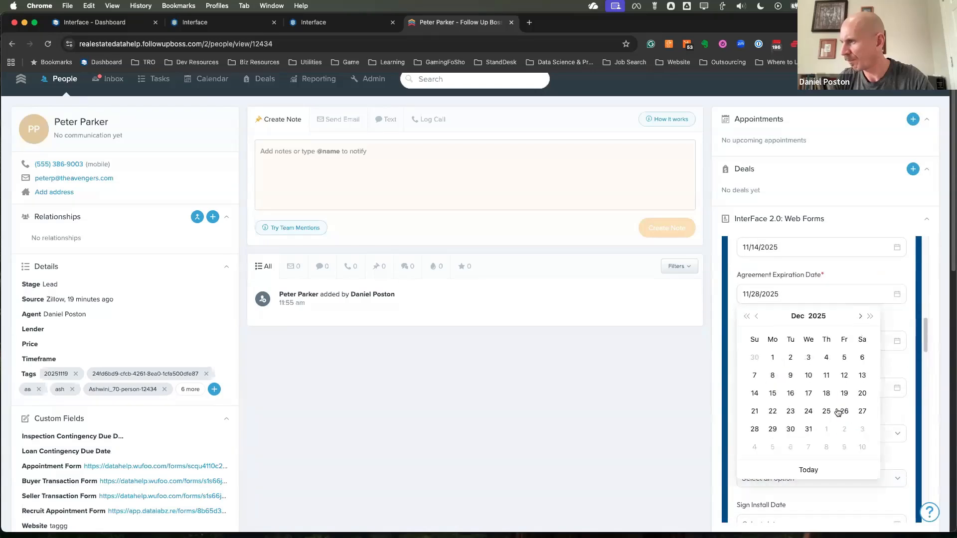
click(844, 430)
Answer Yes to whether there is a secondary client
scroll(808, 382, down, 7)
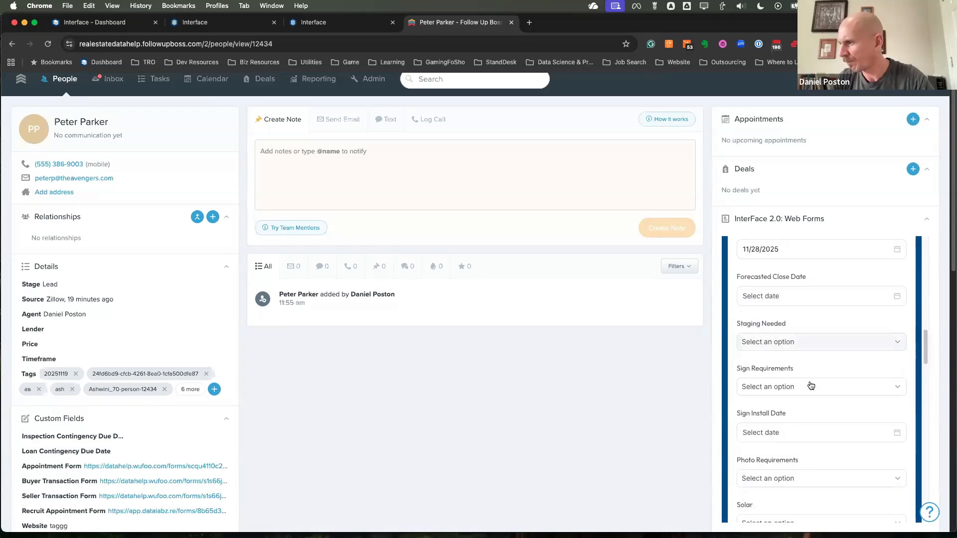
scroll(813, 386, down, 4)
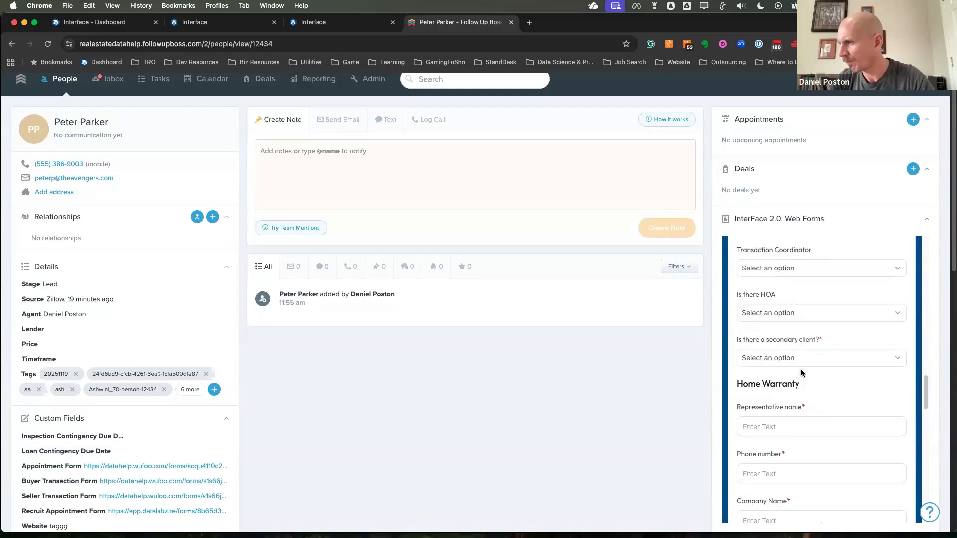
click(776, 361)
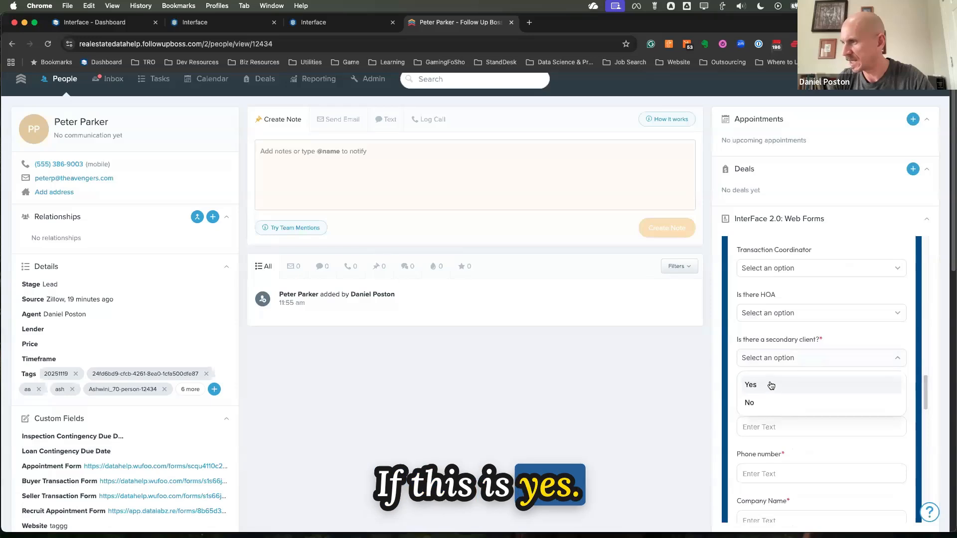
click(769, 387)
Enter the secondary contact's full name, e-mail address and phone number
click(744, 404)
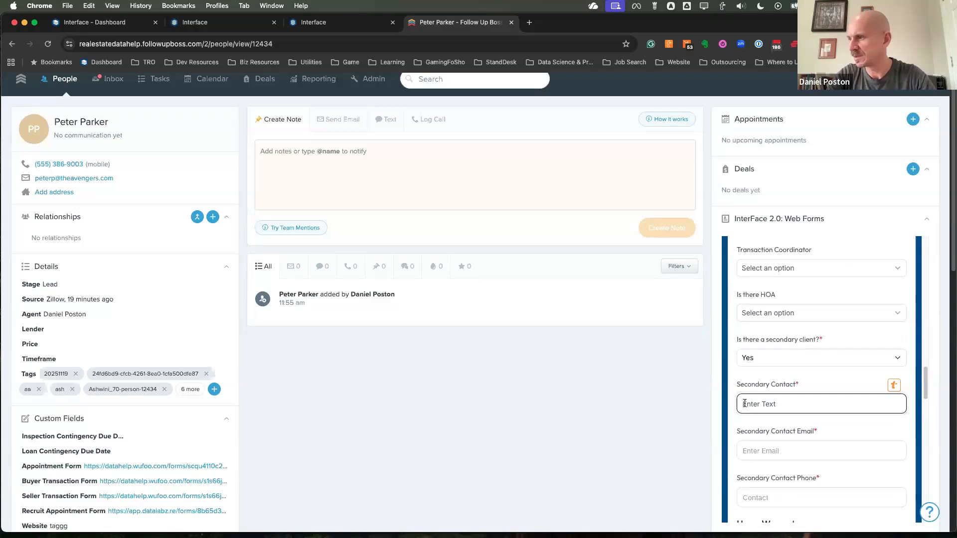
text(Te)
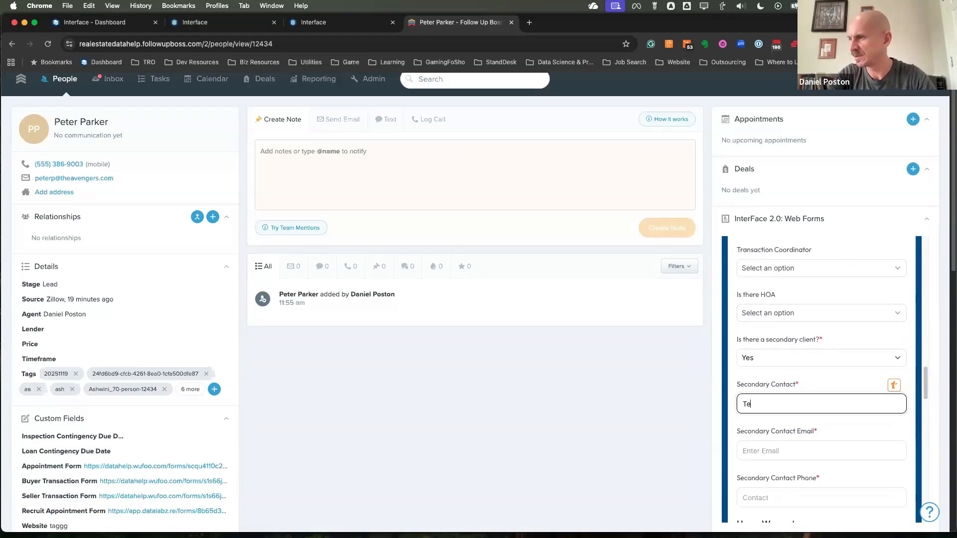
key(BackSpace)
key(BackSpace)
key(Tab)
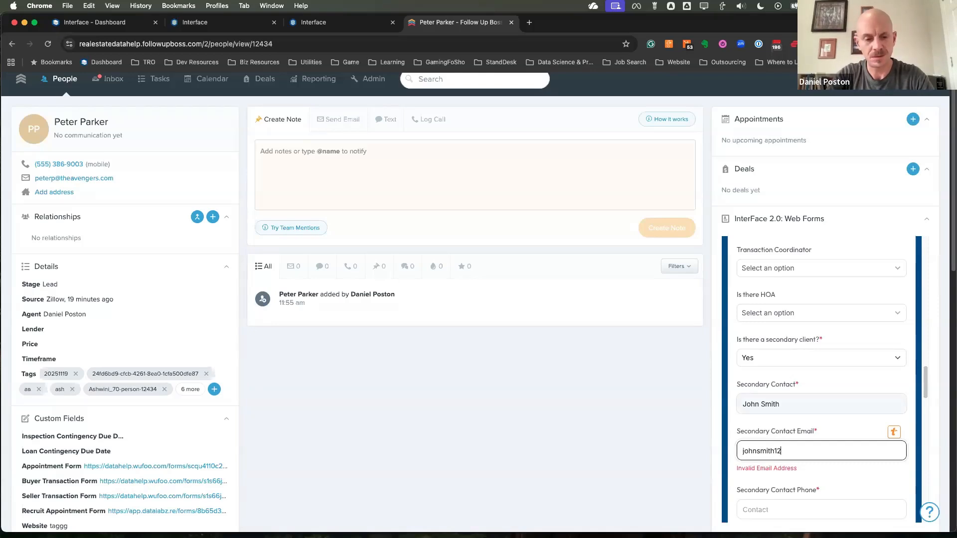
key(Tab)
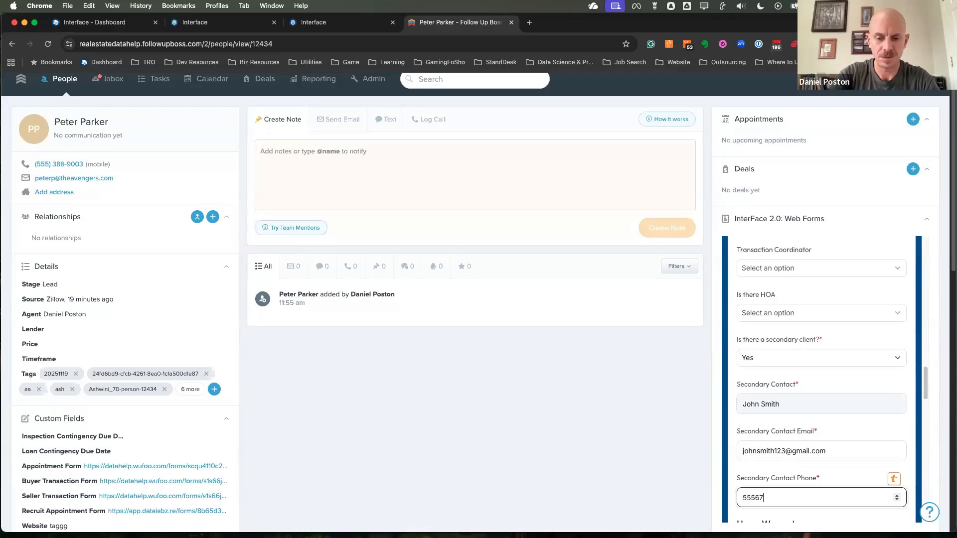
text(5556768909)
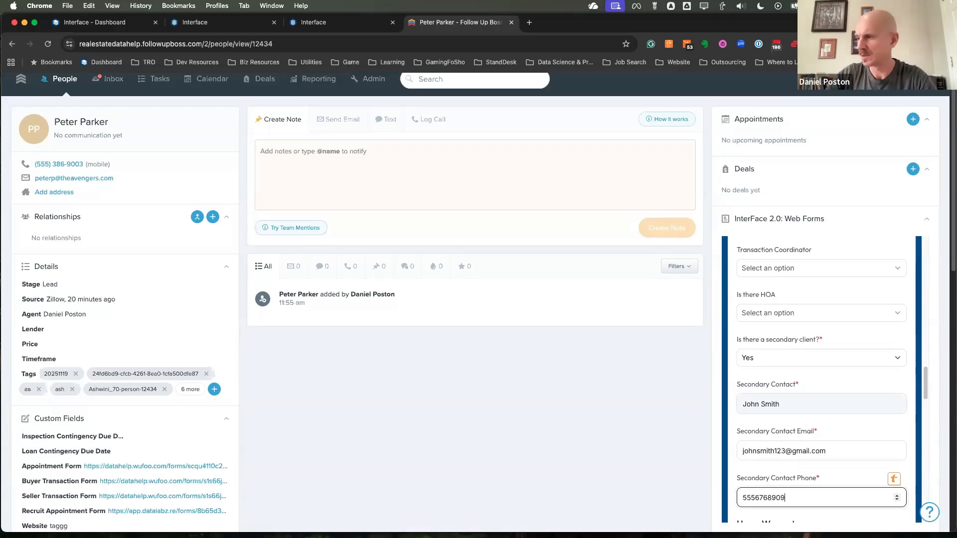
Fill in the Home Warranty section with representative name HomeWarranty Name, the representative's phone number and company name Home Warranty Co
scroll(808, 404, down, 5)
click(768, 405)
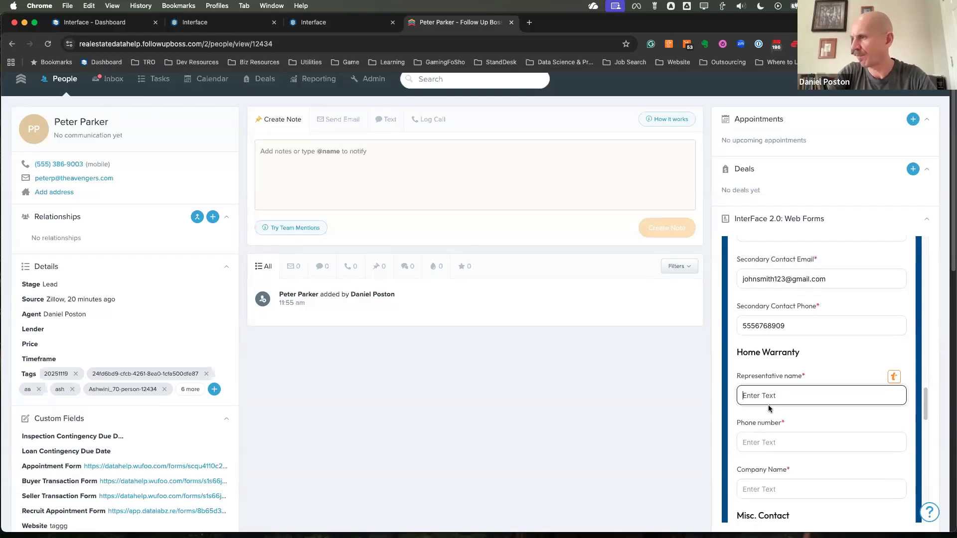
text(R)
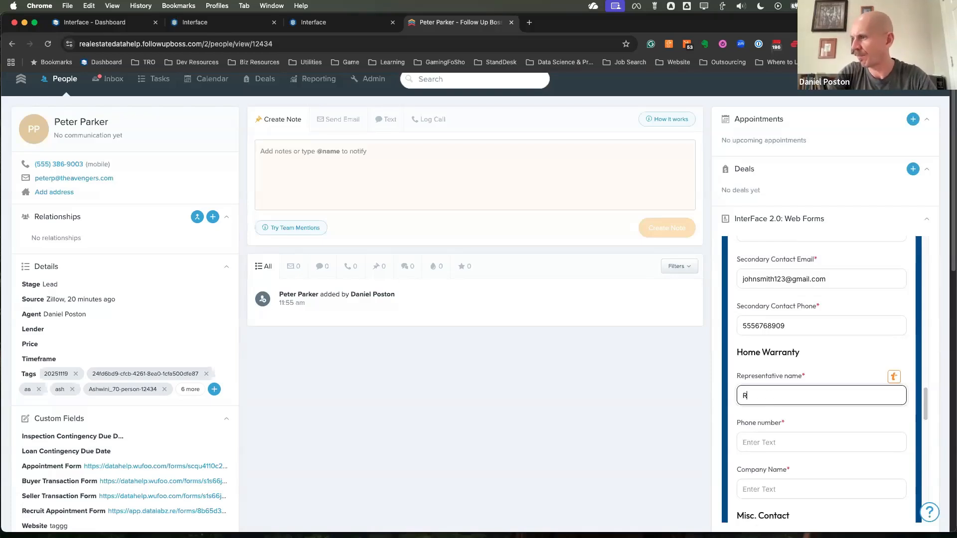
key(BackSpace)
text(HomeWa)
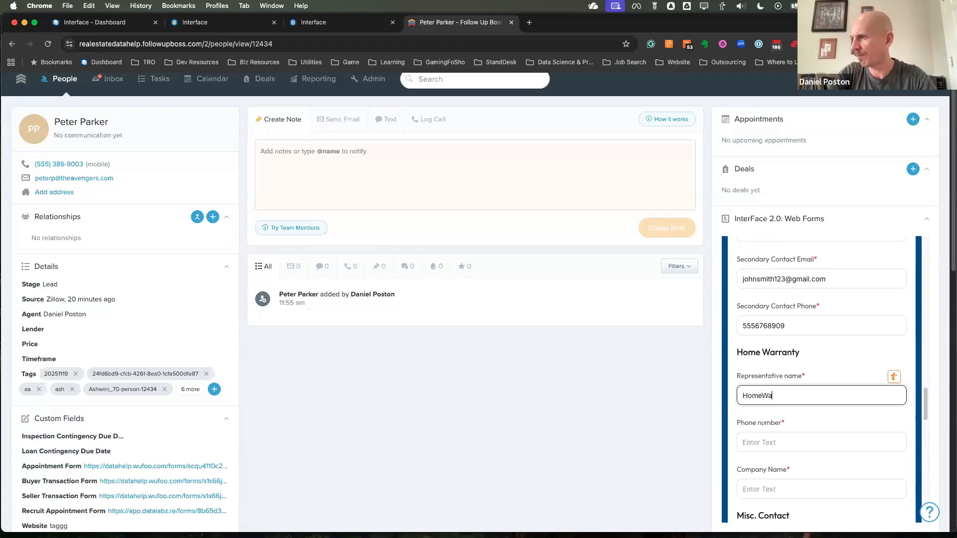
text(rranty Name)
key(Tab)
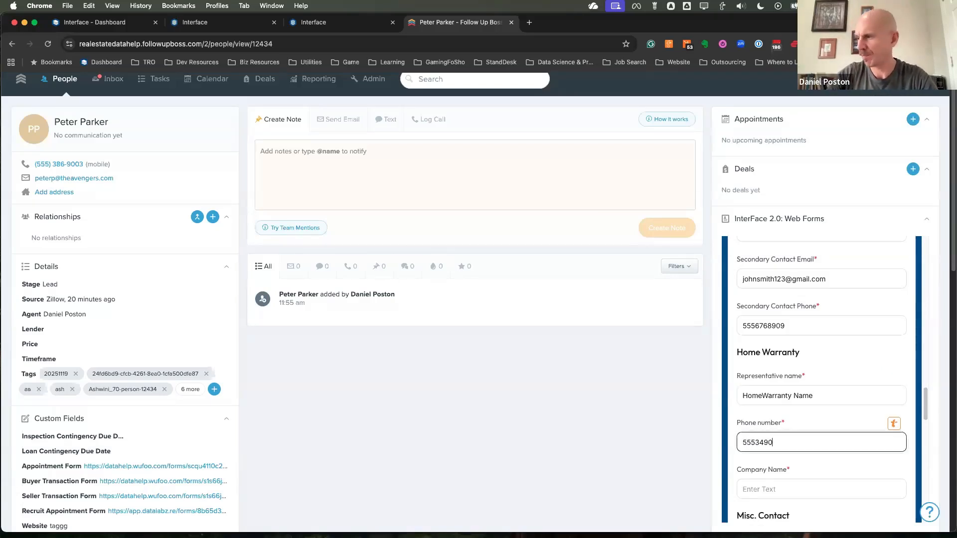
scroll(770, 429, down, 3)
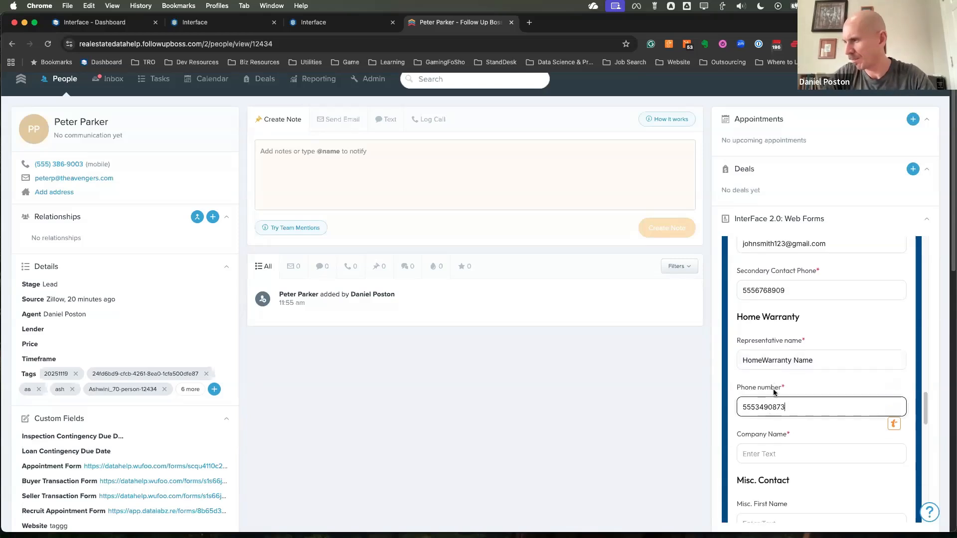
click(762, 378)
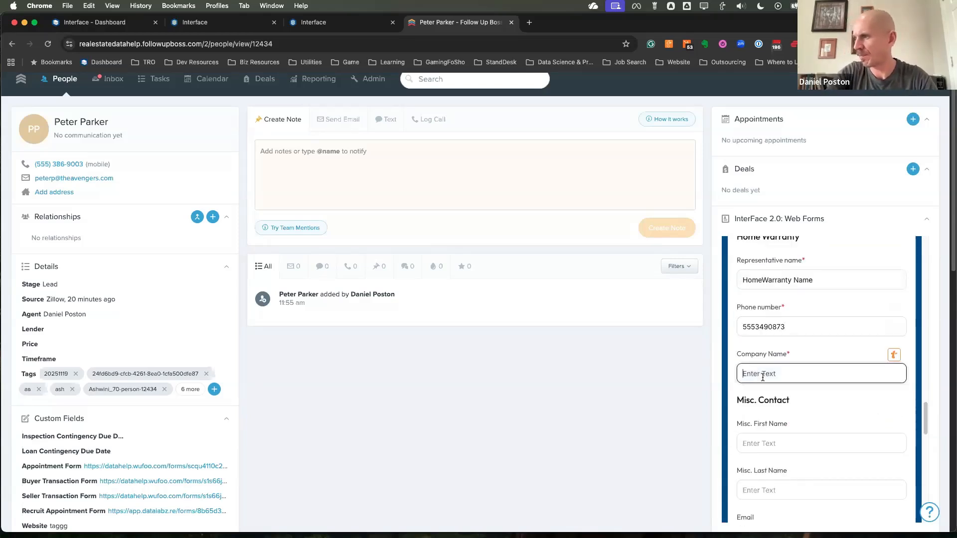
text(Home Warranty Co)
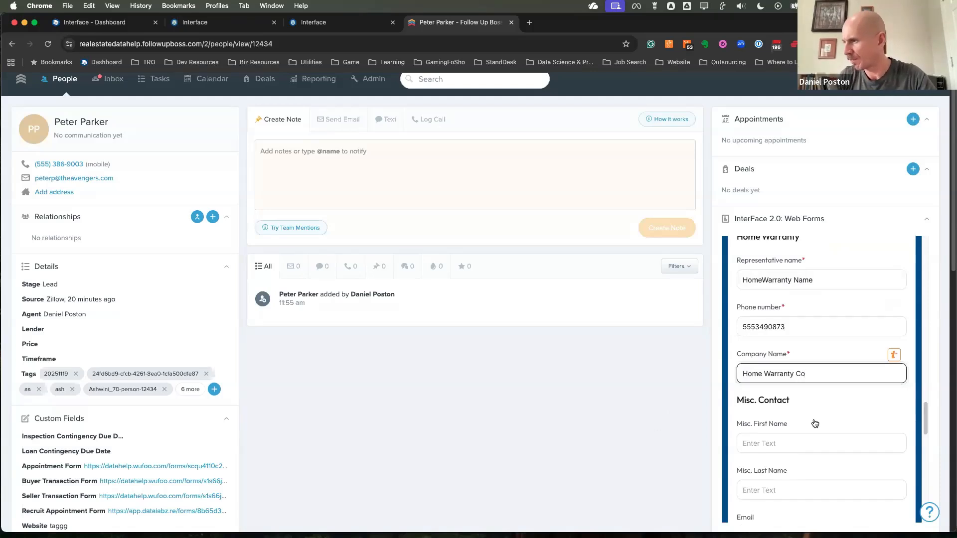
Upload BBA.pdf from the Downloads folder as the Skyslope property lease
scroll(815, 423, down, 5)
scroll(816, 423, down, 3)
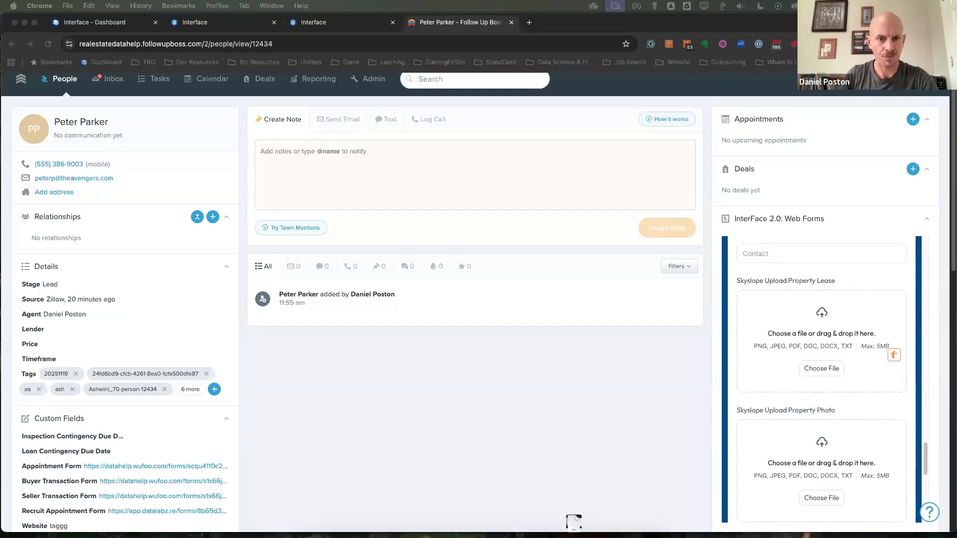
click(822, 373)
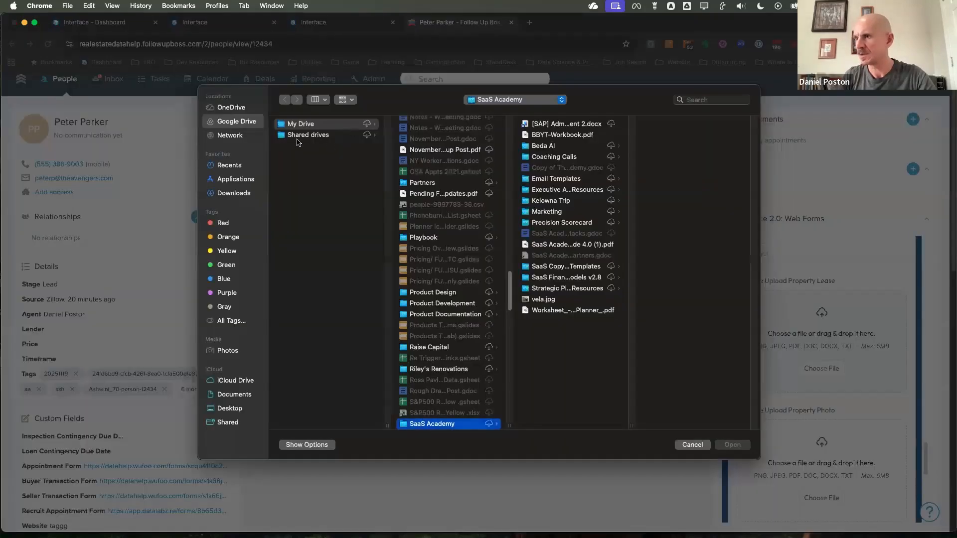
click(239, 197)
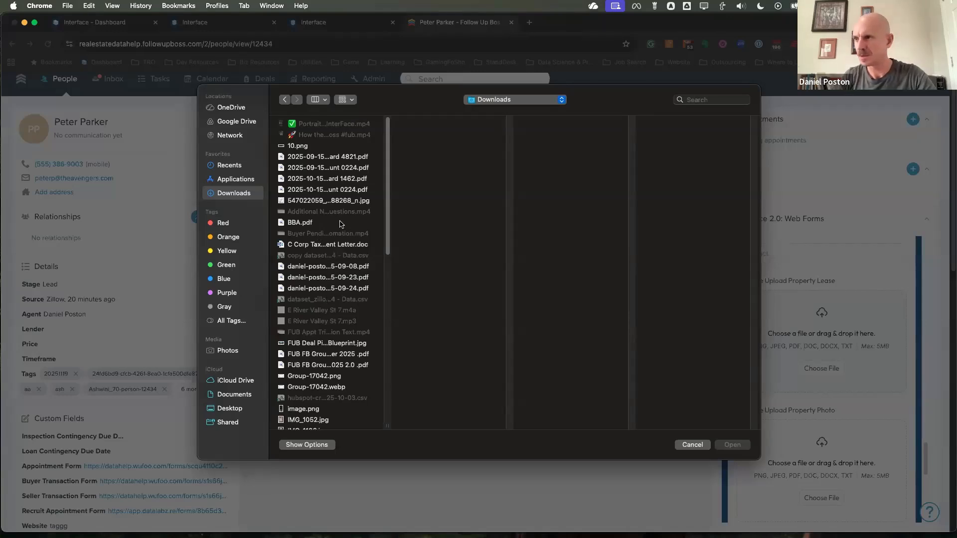
click(306, 226)
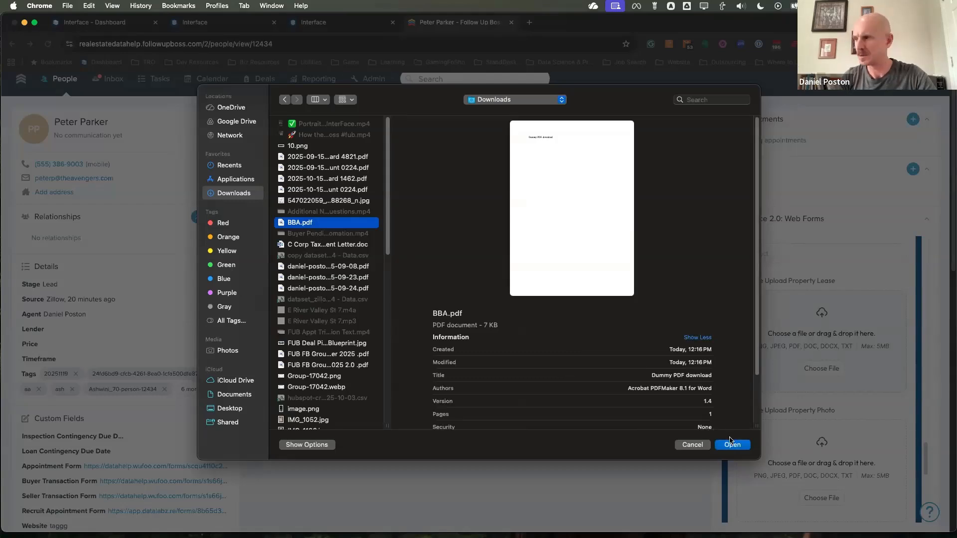
click(732, 445)
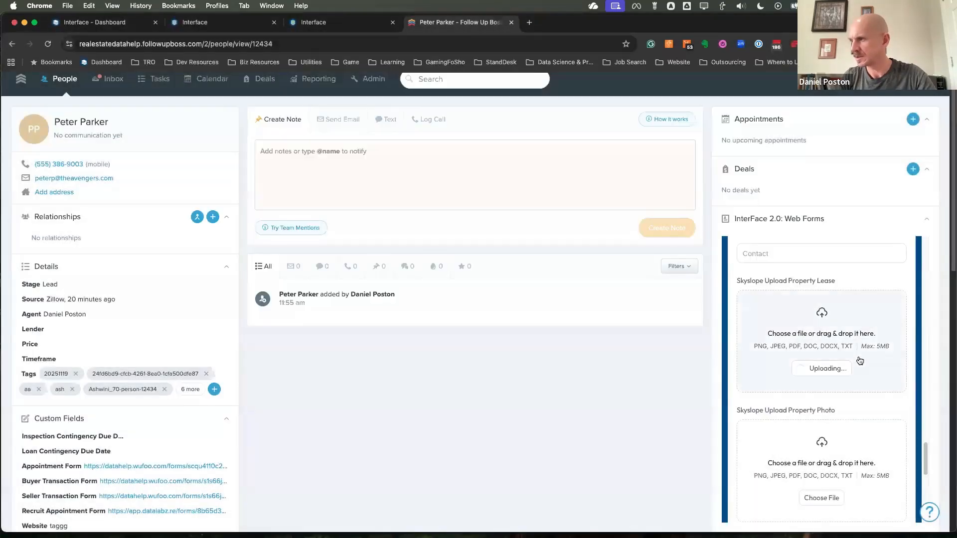
Upload RPA.pdf from the Downloads folder as the Skyslope property photo
scroll(838, 359, down, 5)
scroll(829, 349, up, 1)
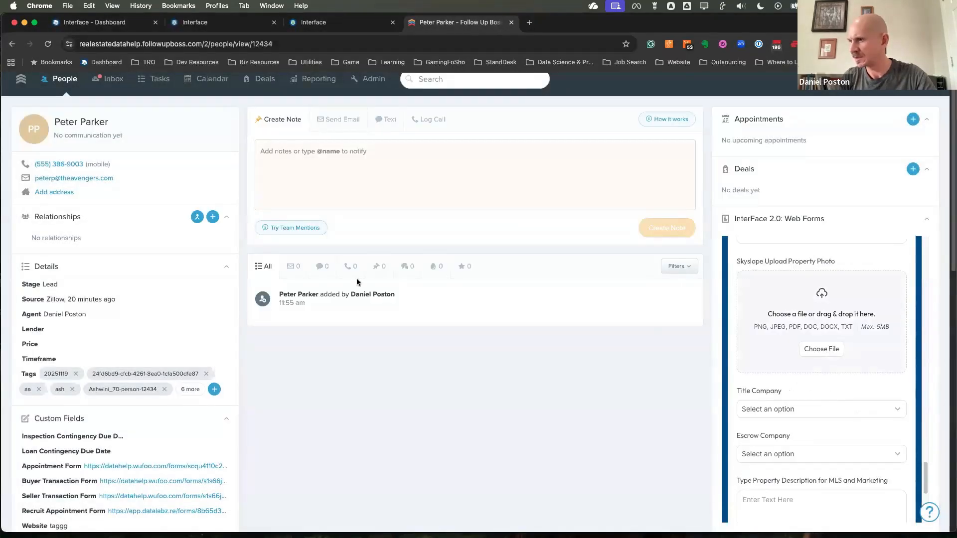
scroll(336, 296, down, 5)
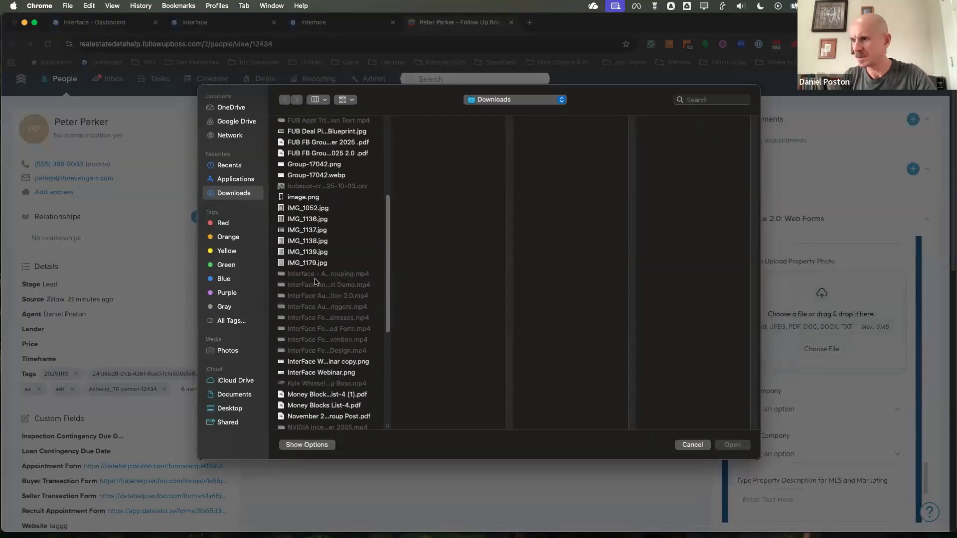
scroll(316, 282, down, 5)
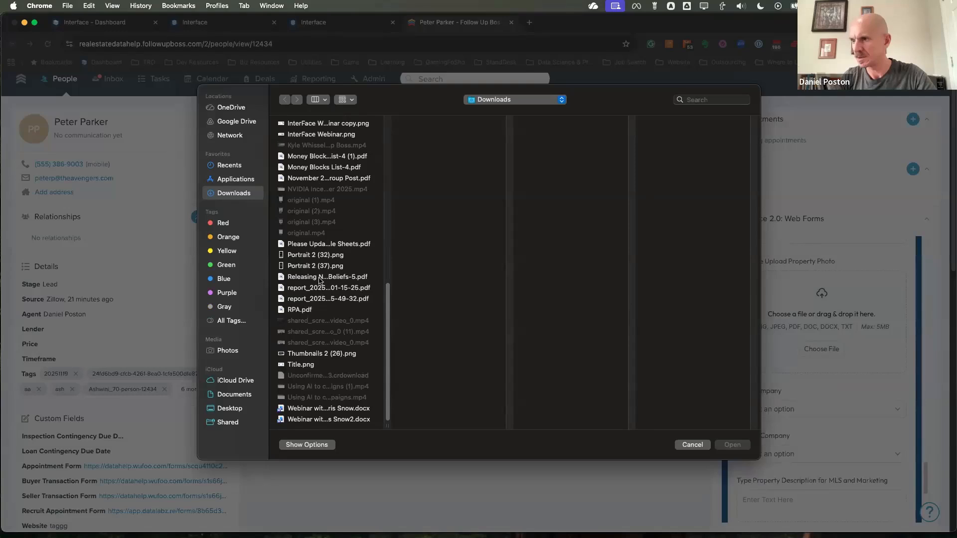
click(314, 310)
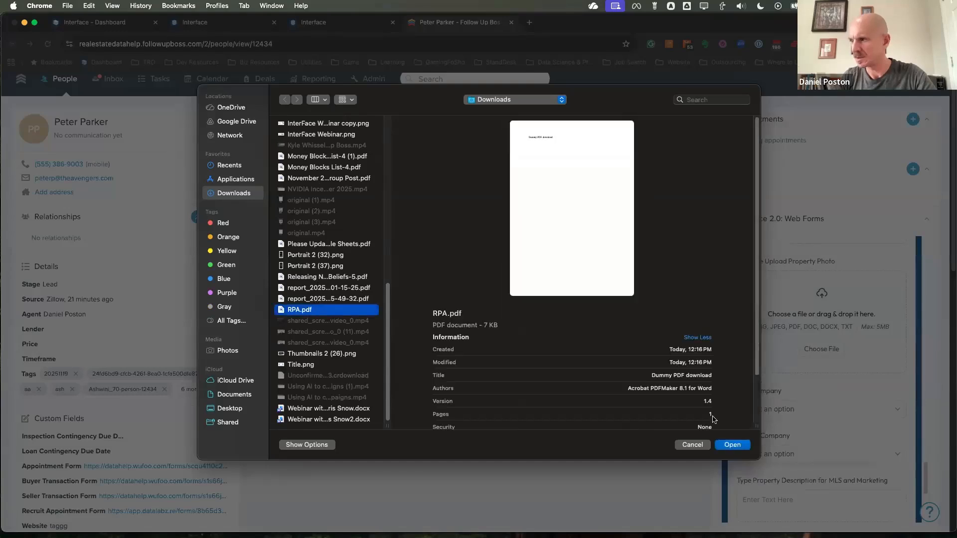
Submit the completed Seller Listing Form, leaving the title company, escrow company, property description and notes empty
scroll(822, 370, down, 4)
scroll(822, 365, up, 2)
scroll(798, 334, down, 3)
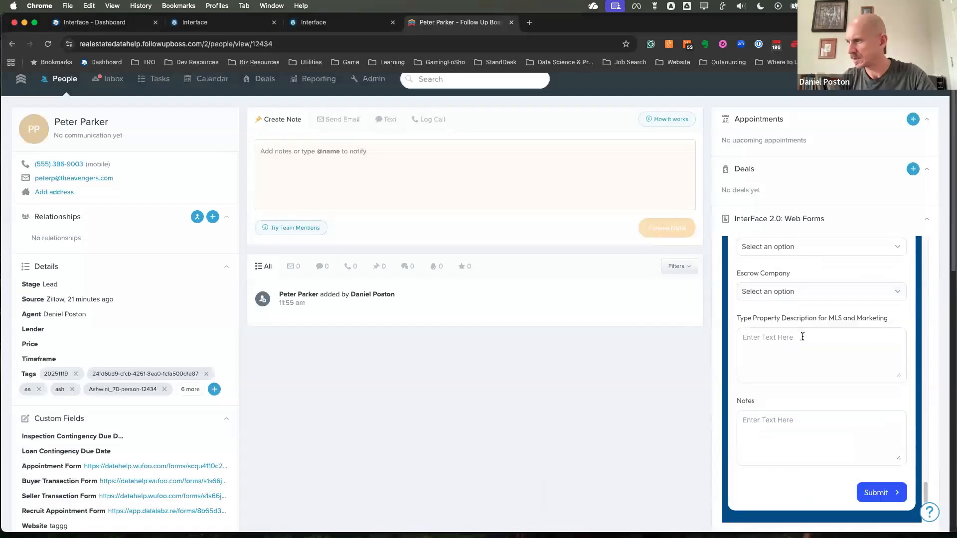
scroll(803, 337, up, 2)
scroll(867, 320, down, 5)
click(871, 308)
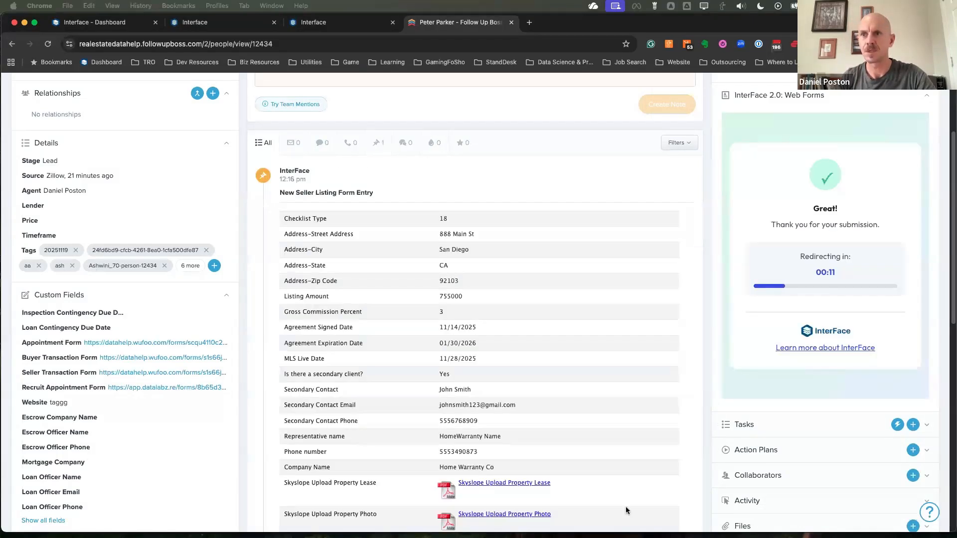
Examine the New Seller Listing Form Entry note on the contact's timeline, along with the contact details and the web forms opportunity
scroll(580, 375, up, 3)
scroll(581, 373, down, 7)
scroll(478, 402, up, 5)
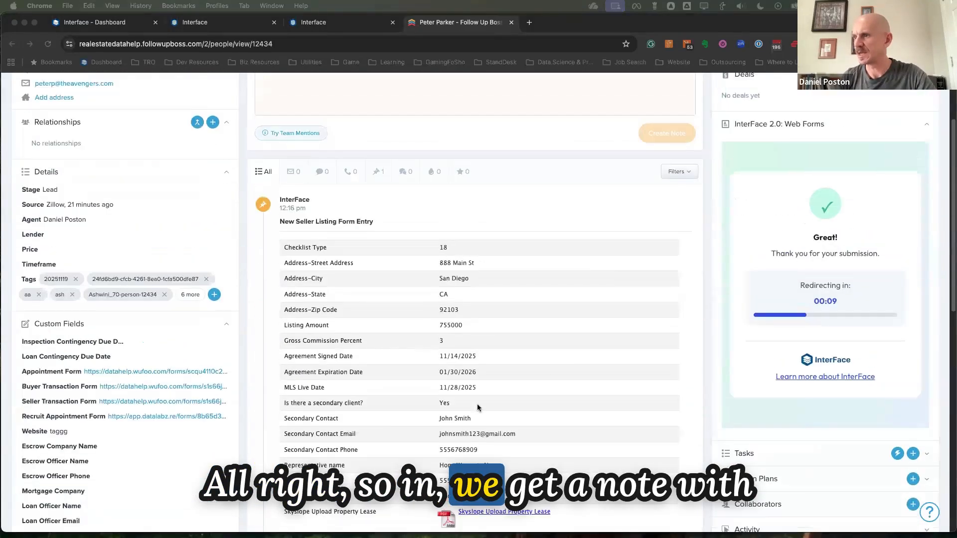
scroll(483, 372, down, 4)
scroll(495, 339, up, 7)
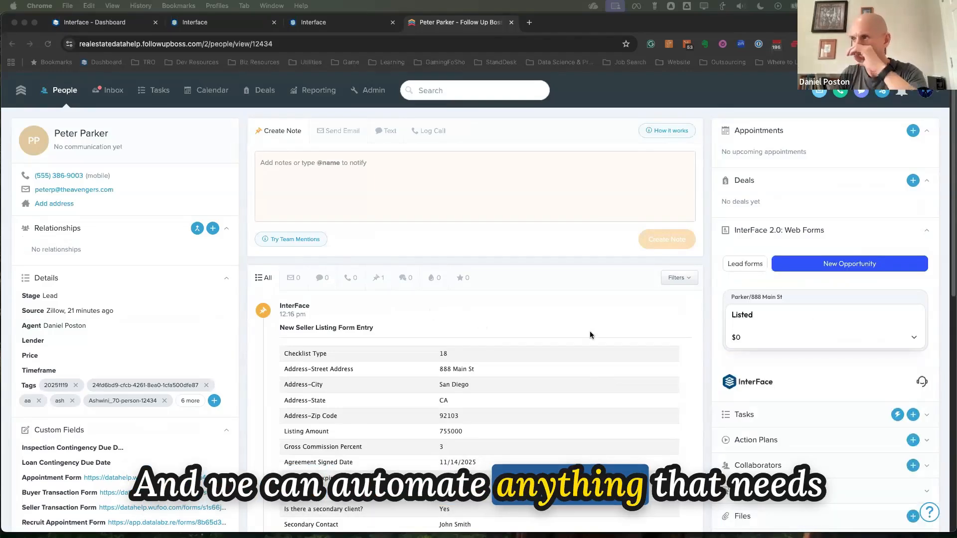
scroll(663, 321, down, 1)
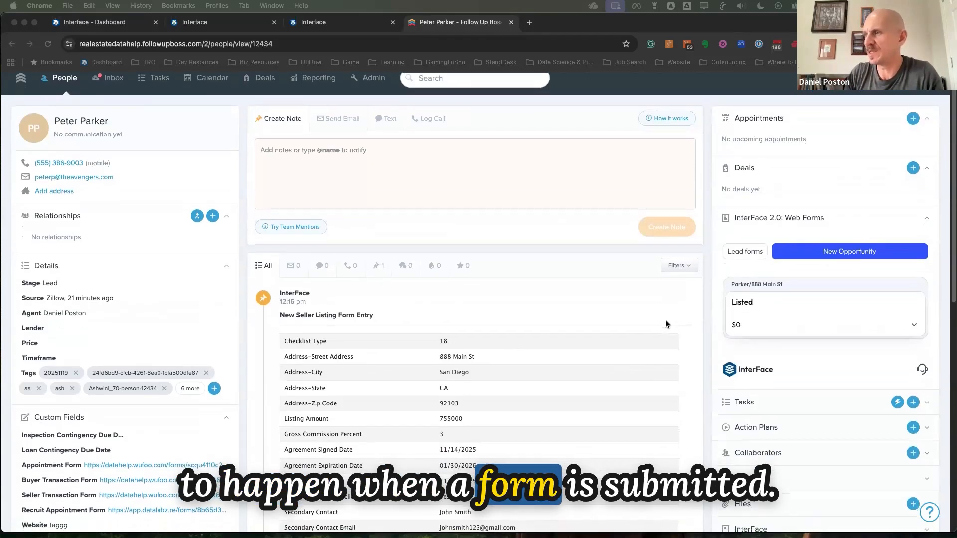
scroll(659, 323, down, 2)
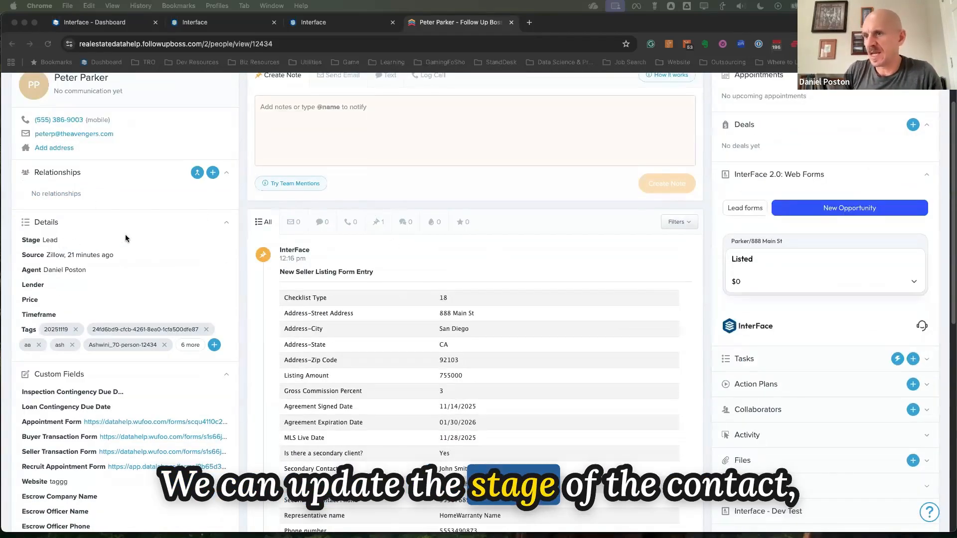
scroll(767, 330, down, 2)
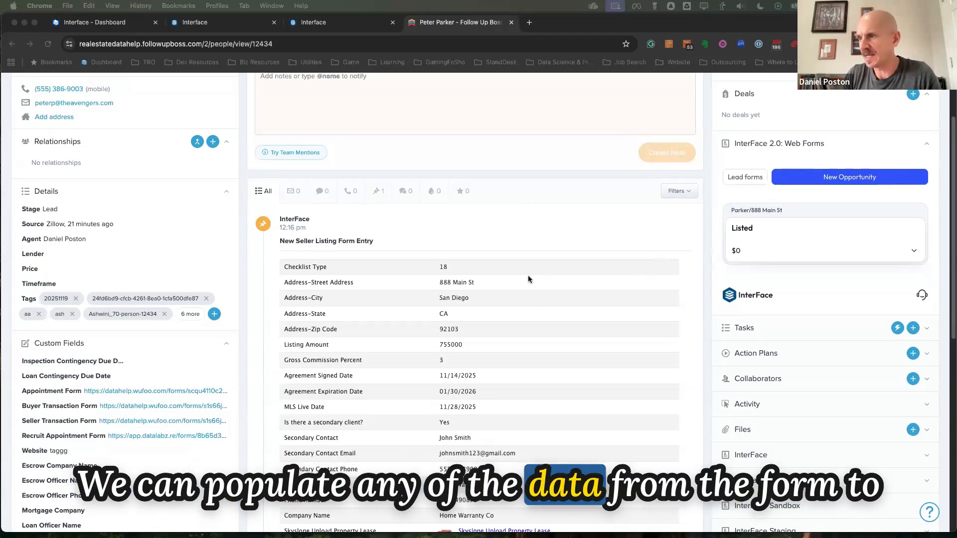
scroll(528, 275, up, 1)
scroll(210, 380, down, 1)
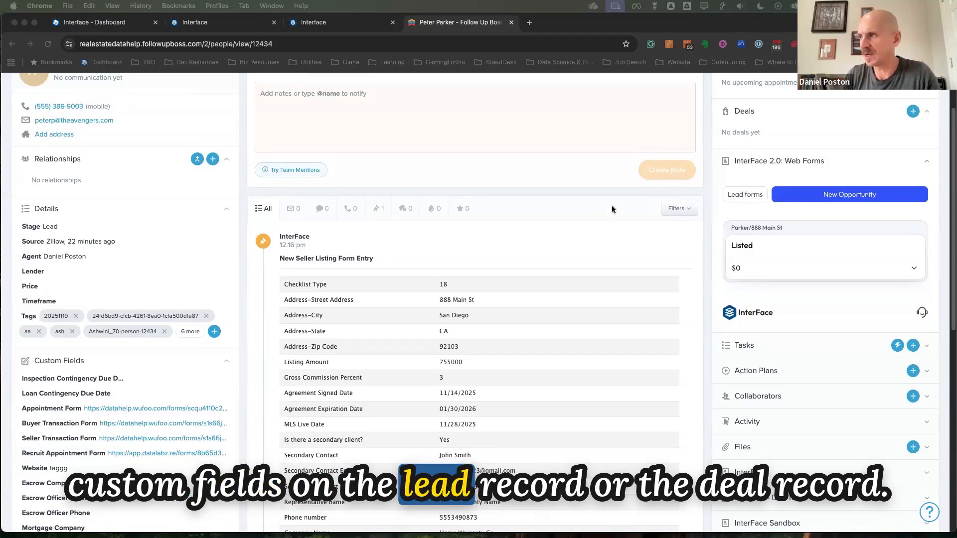
scroll(612, 210, up, 2)
Switch to SkySlope, refresh the listings and open the San Diego listing priced at $755,000 to review its details
click(48, 44)
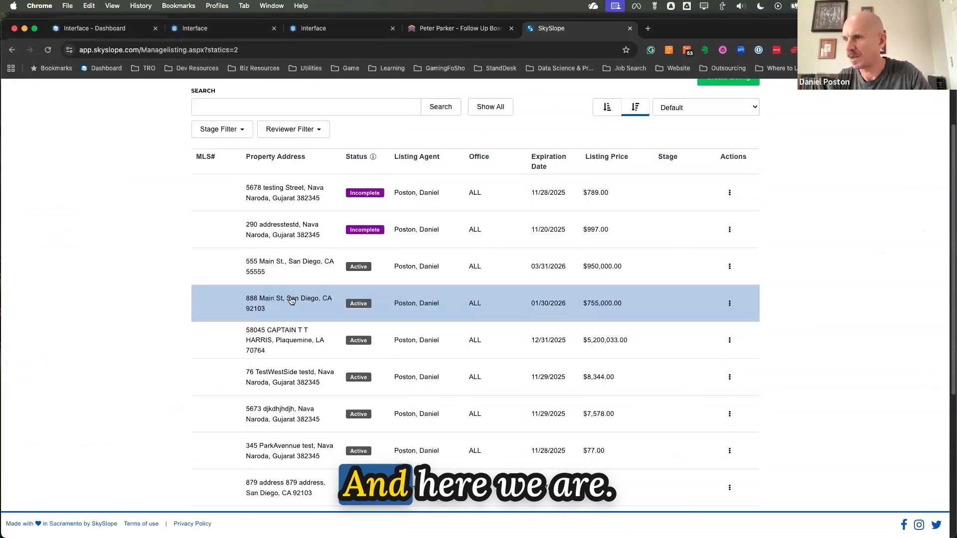
click(300, 303)
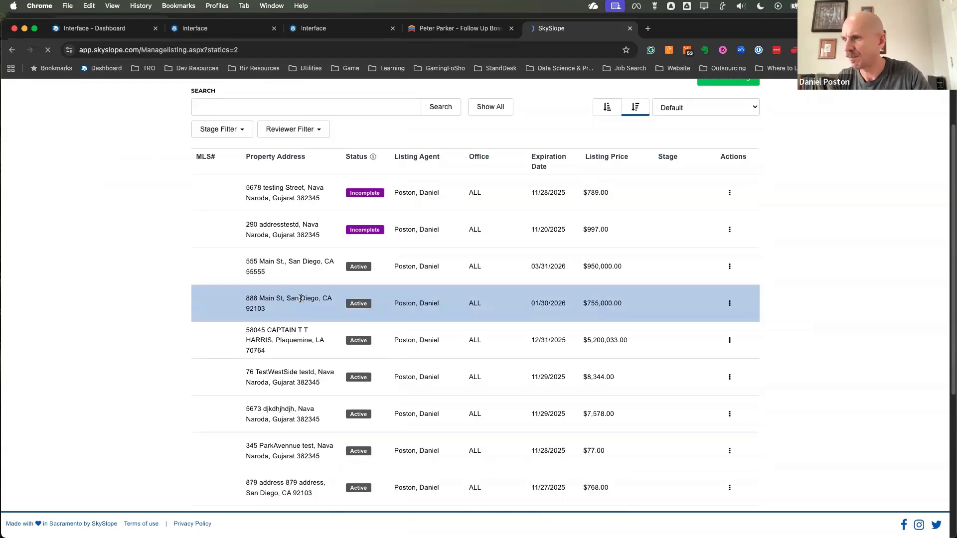
scroll(284, 216, down, 3)
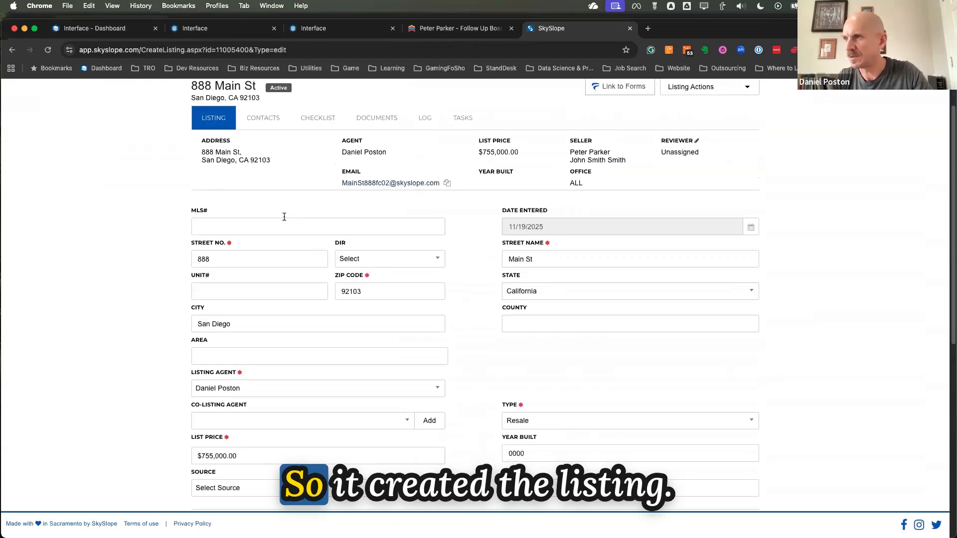
Compare the street address in the Follow Up Boss form entry note with the street number and street name fields of the SkySlope listing
scroll(350, 214, up, 3)
scroll(286, 216, down, 5)
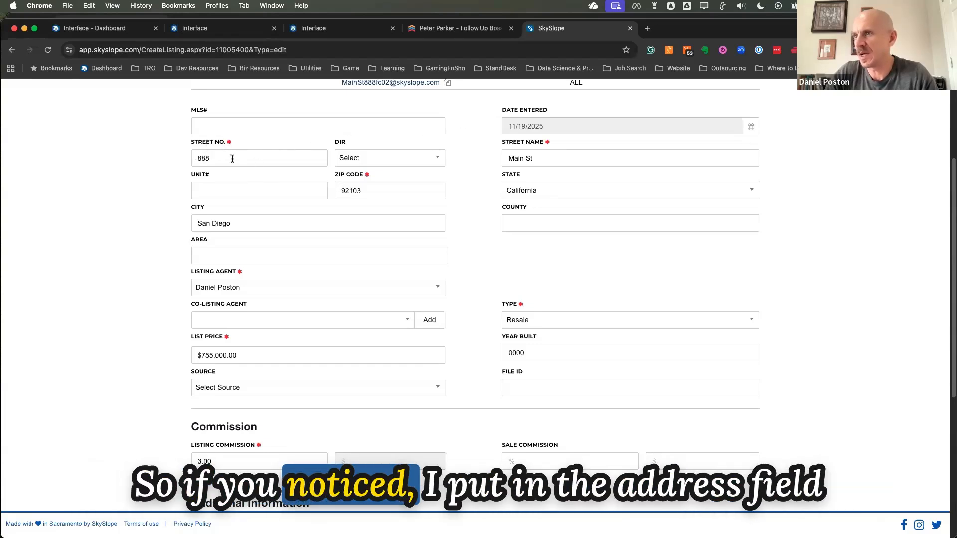
click(460, 28)
scroll(374, 289, down, 2)
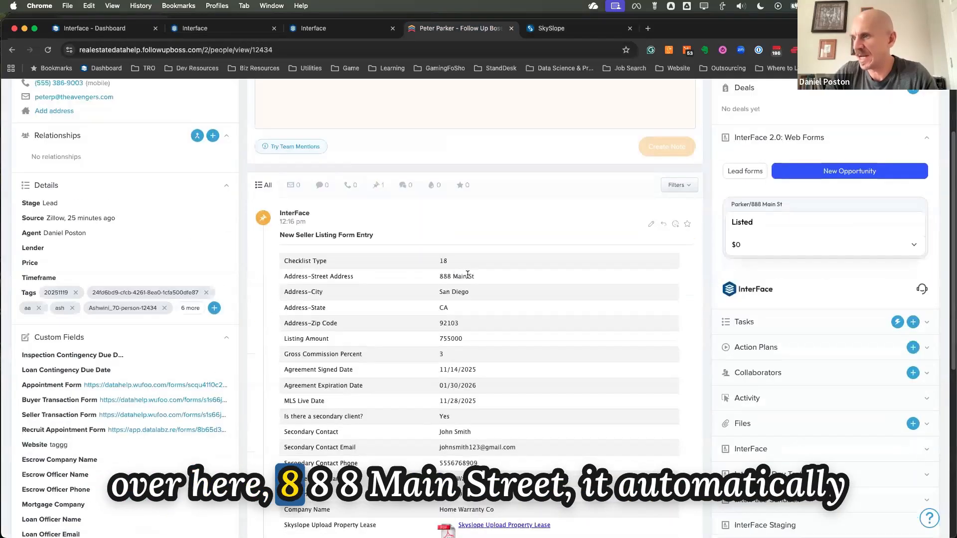
click(552, 29)
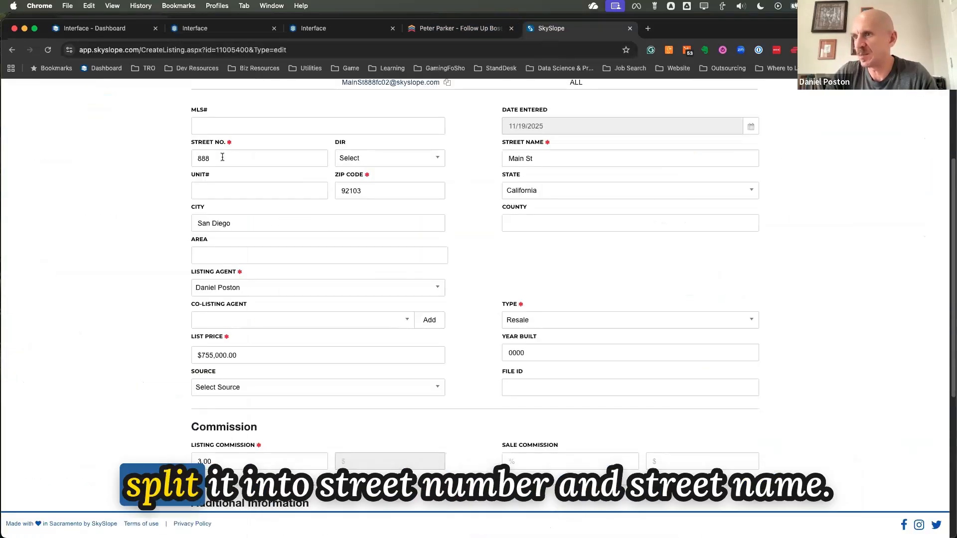
click(545, 160)
scroll(299, 205, down, 1)
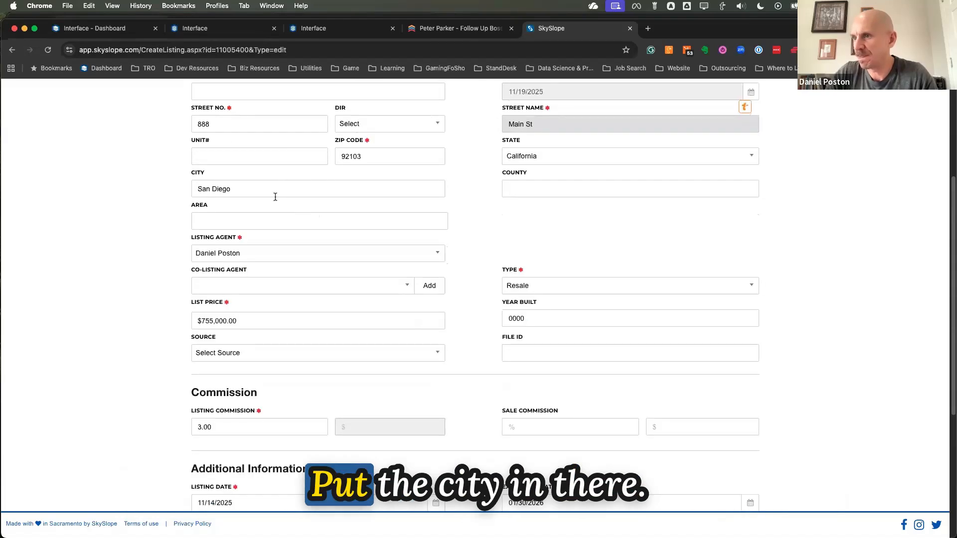
Review the SkySlope listing's city, type, list price, source, commission, listing and expiration dates, and the sellers in the header
scroll(309, 194, down, 3)
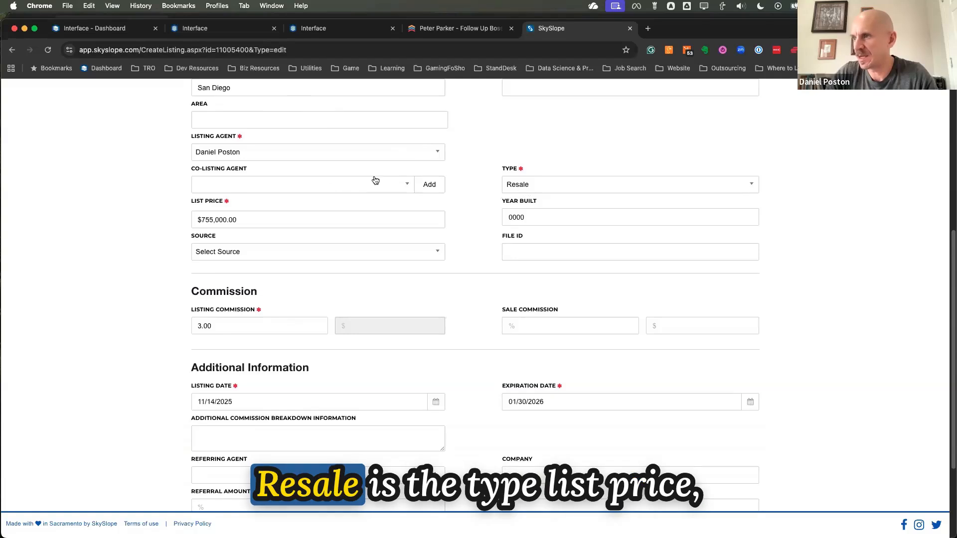
scroll(325, 188, down, 4)
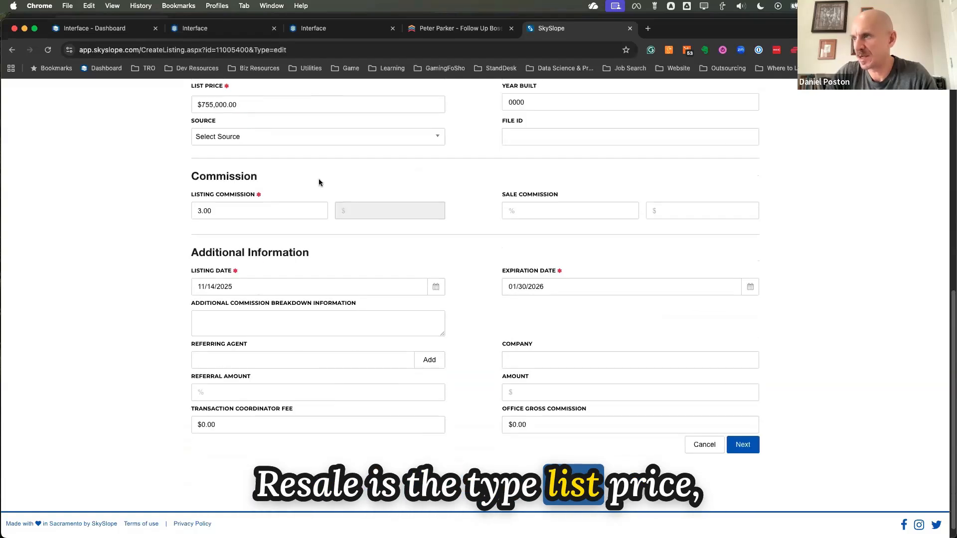
scroll(319, 183, down, 1)
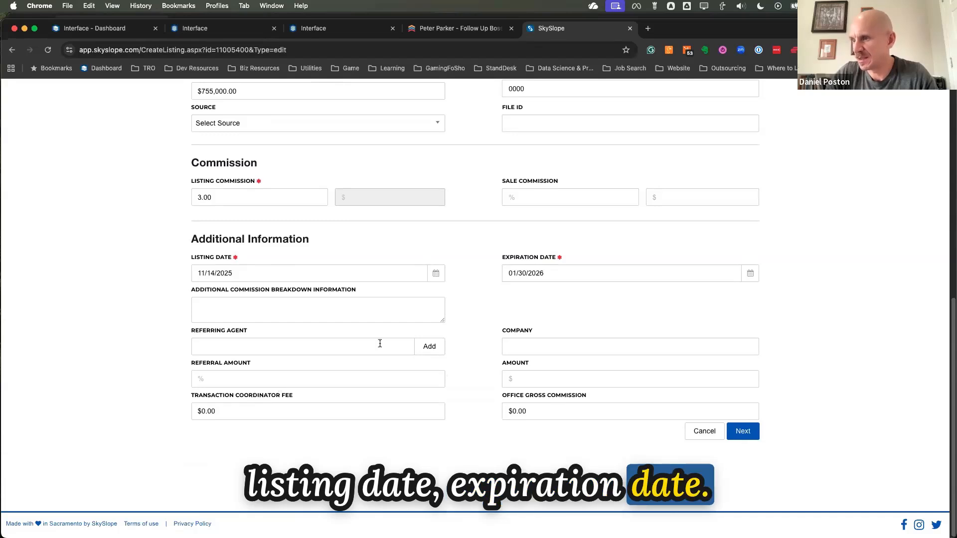
scroll(241, 197, up, 5)
scroll(276, 164, up, 8)
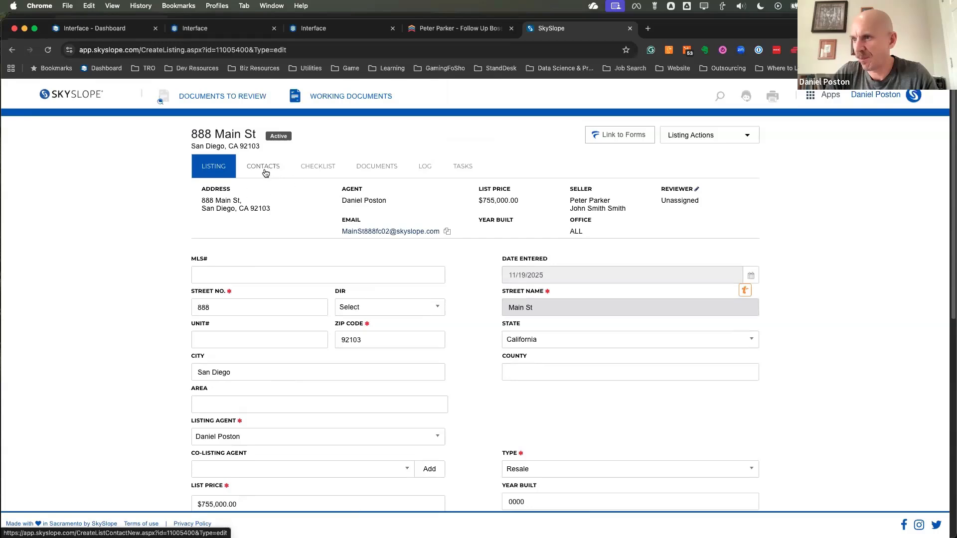
scroll(266, 173, down, 6)
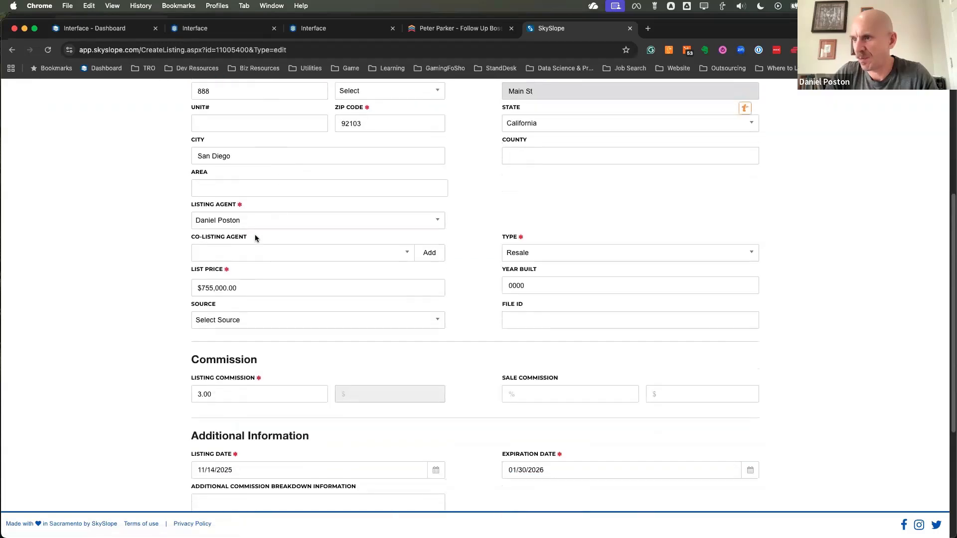
scroll(261, 241, down, 1)
click(261, 277)
click(262, 277)
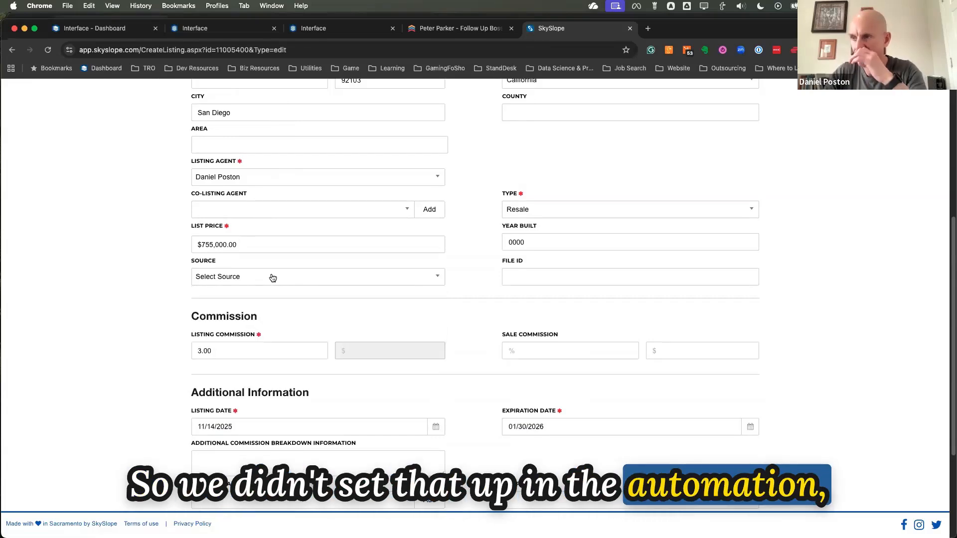
scroll(463, 228, up, 4)
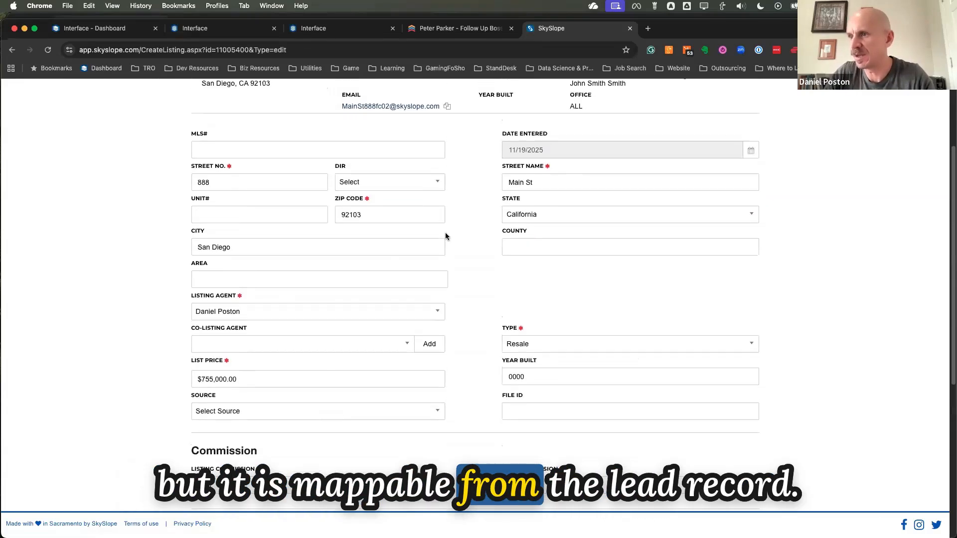
scroll(445, 236, up, 4)
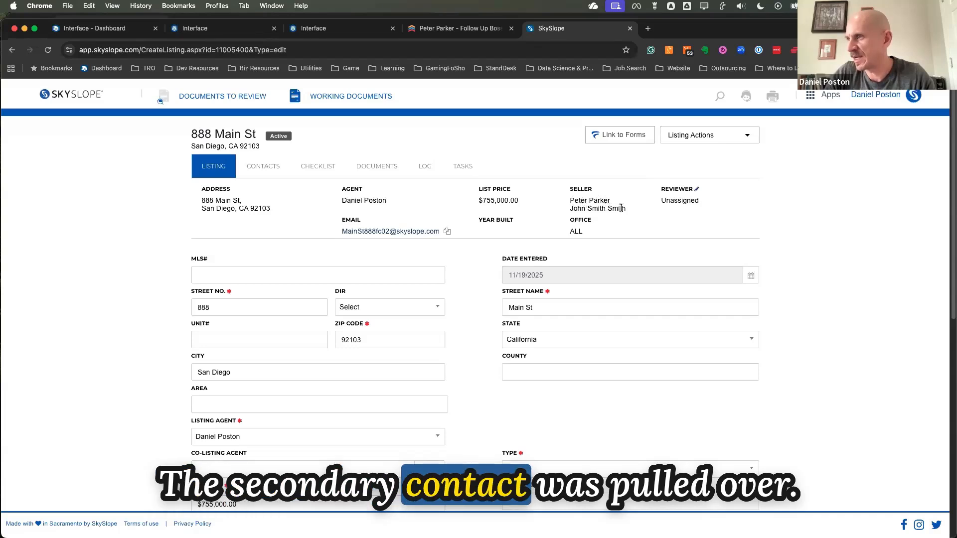
Check the secondary contact in the Follow Up Boss note against the seller entries in the SkySlope listing's contacts
click(459, 33)
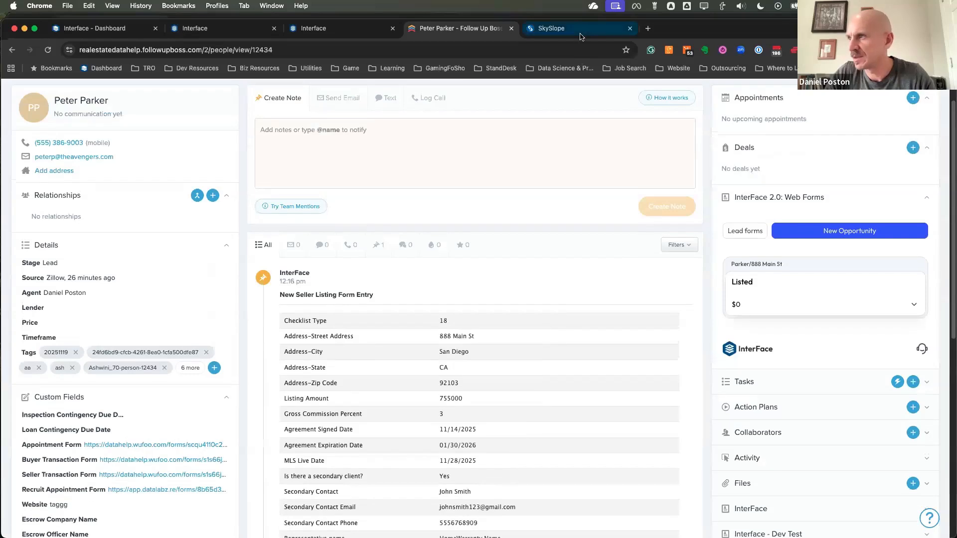
key(ctrl+Tab)
scroll(264, 137, up, 5)
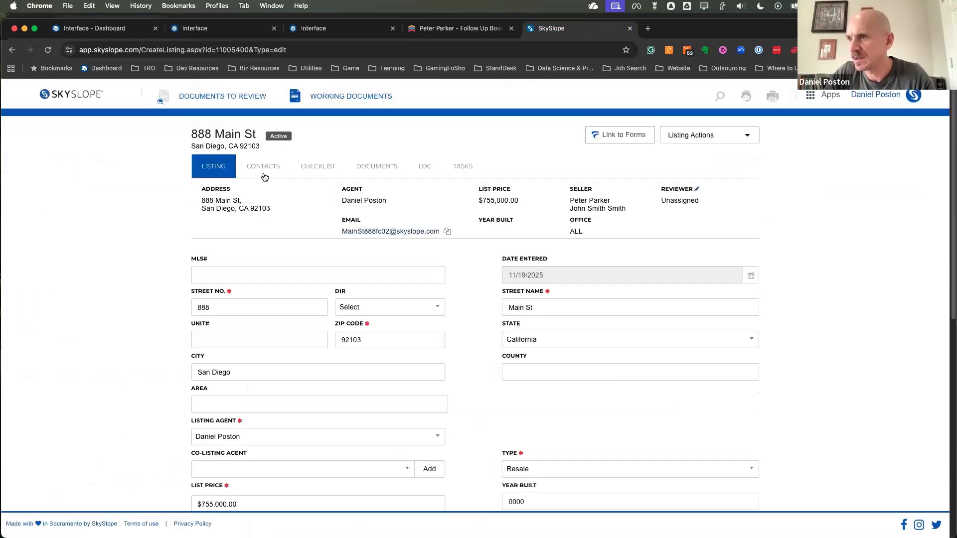
click(271, 174)
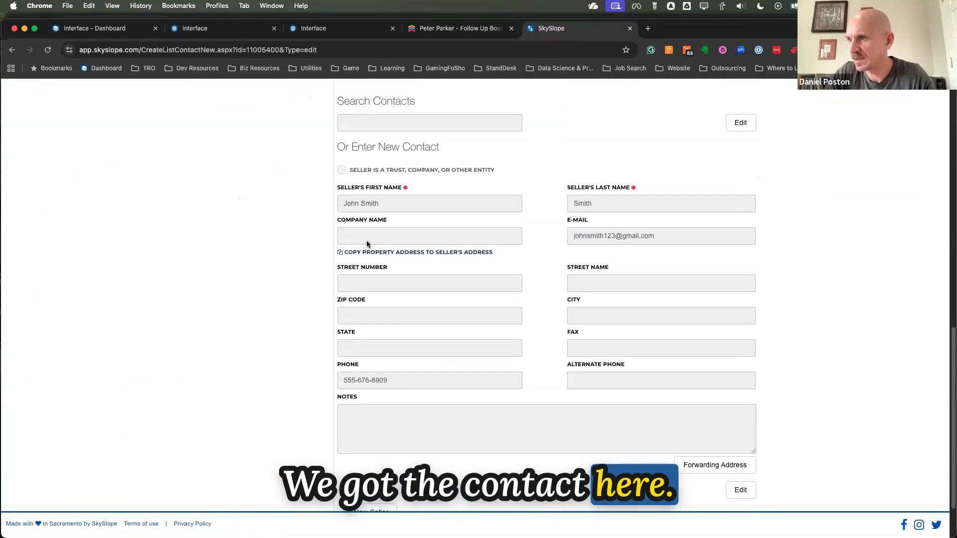
scroll(494, 185, down, 2)
scroll(492, 184, up, 10)
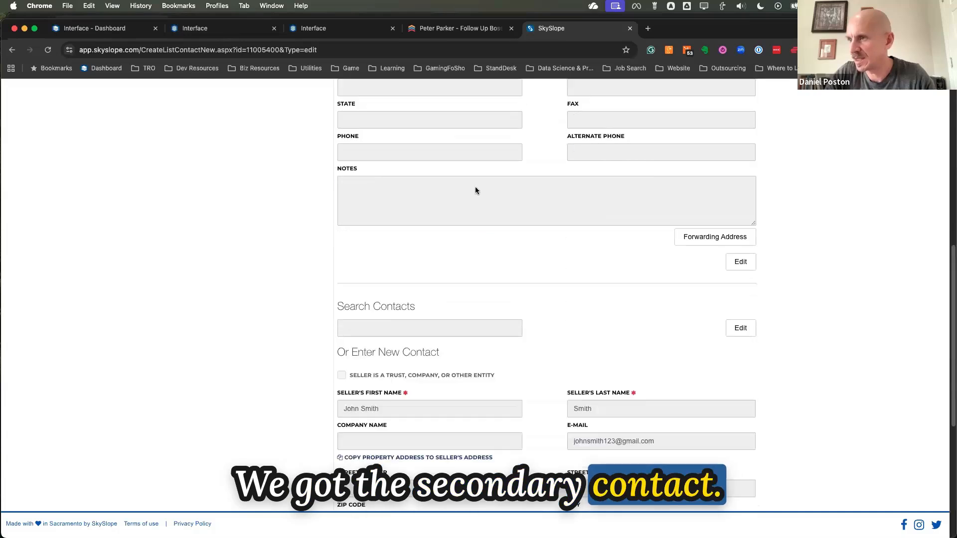
Check the listing's home warranty contact, reload the contacts page and open the home warranty details again
click(244, 177)
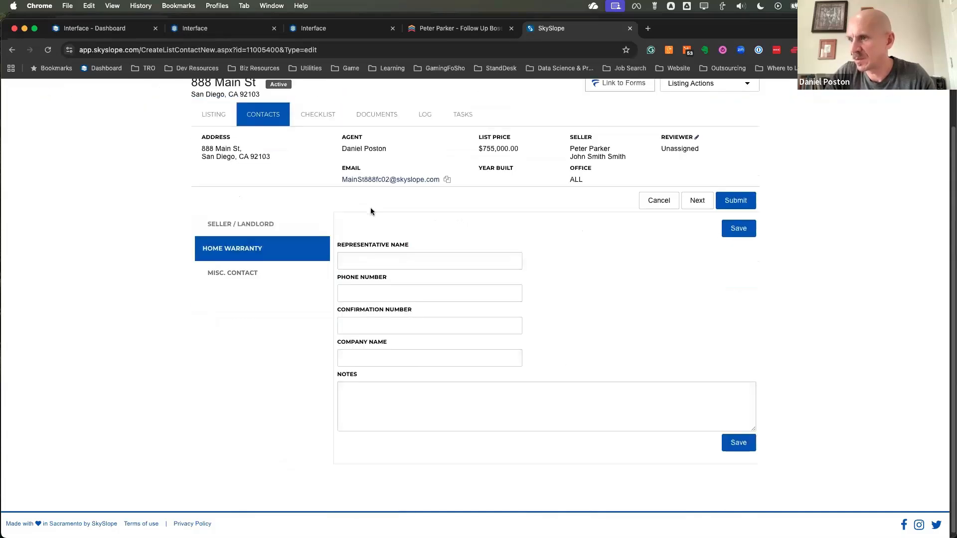
scroll(393, 305, down, 2)
scroll(398, 300, up, 2)
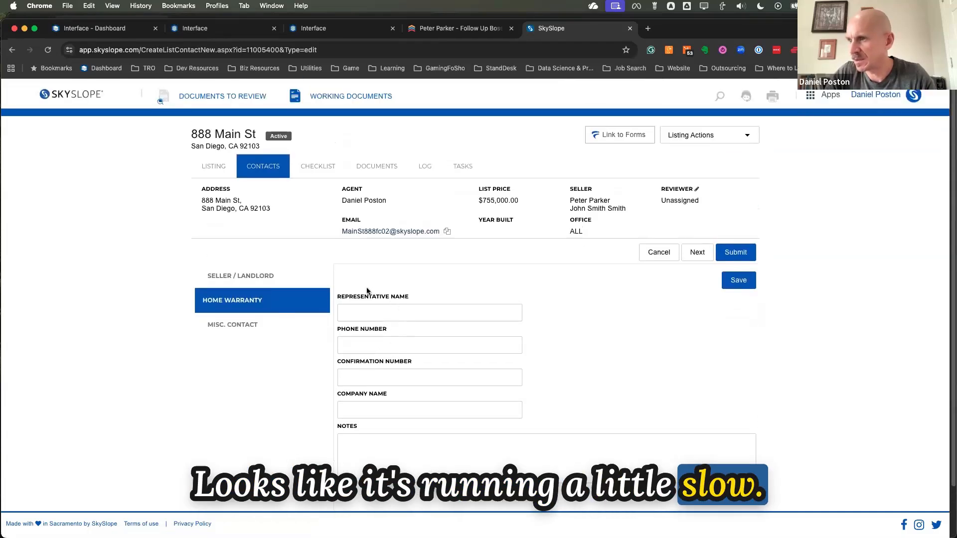
scroll(369, 334, down, 1)
scroll(368, 333, down, 2)
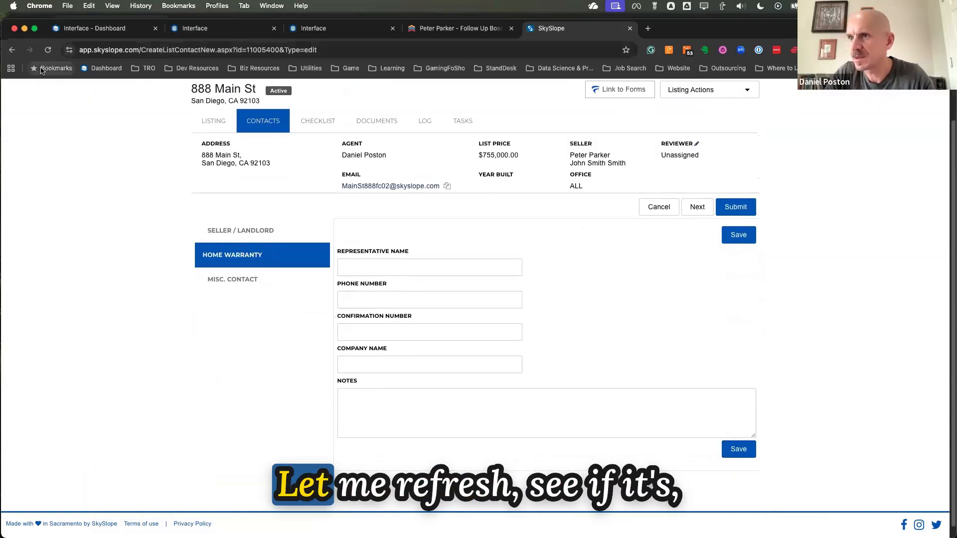
click(48, 48)
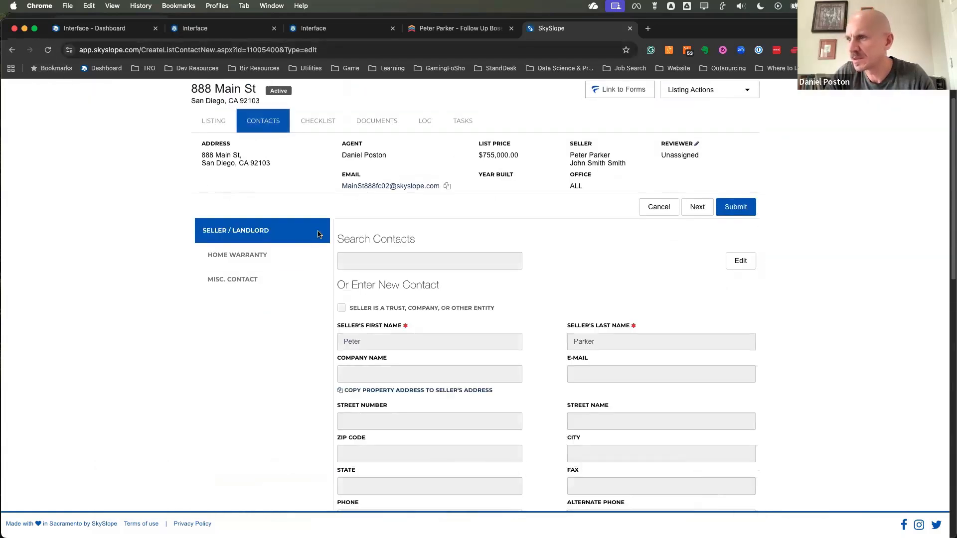
click(253, 256)
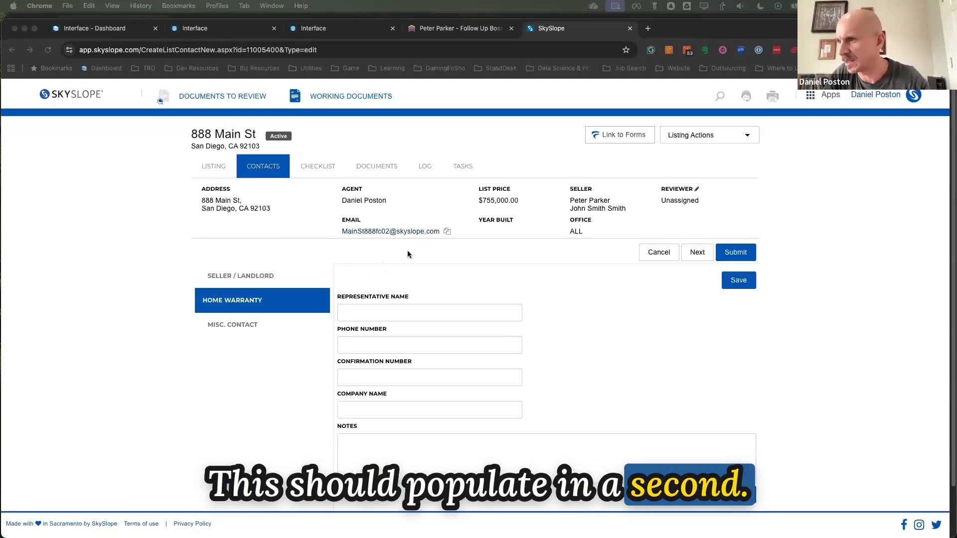
Review the listing's uploaded documents and its documentation checklist, and return to the main listing details
click(378, 169)
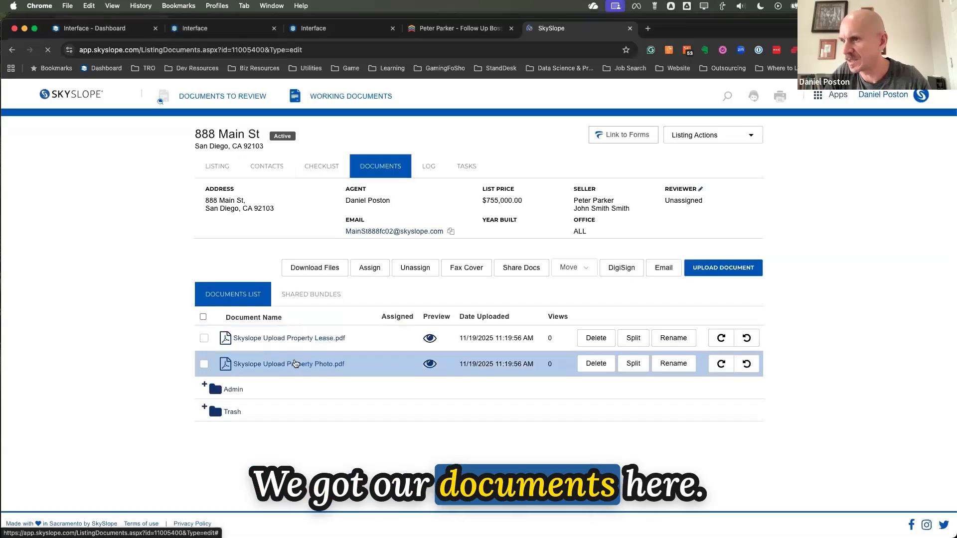
click(331, 171)
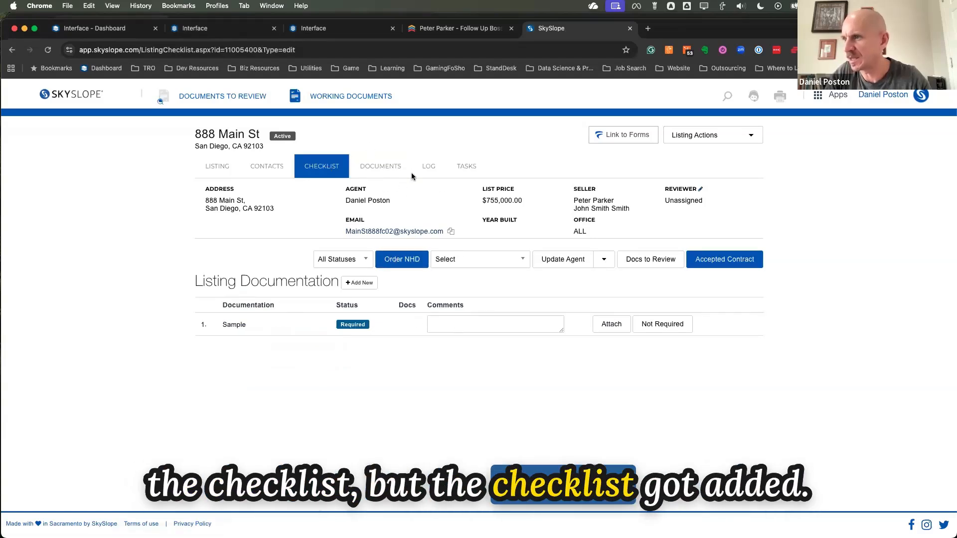
click(222, 167)
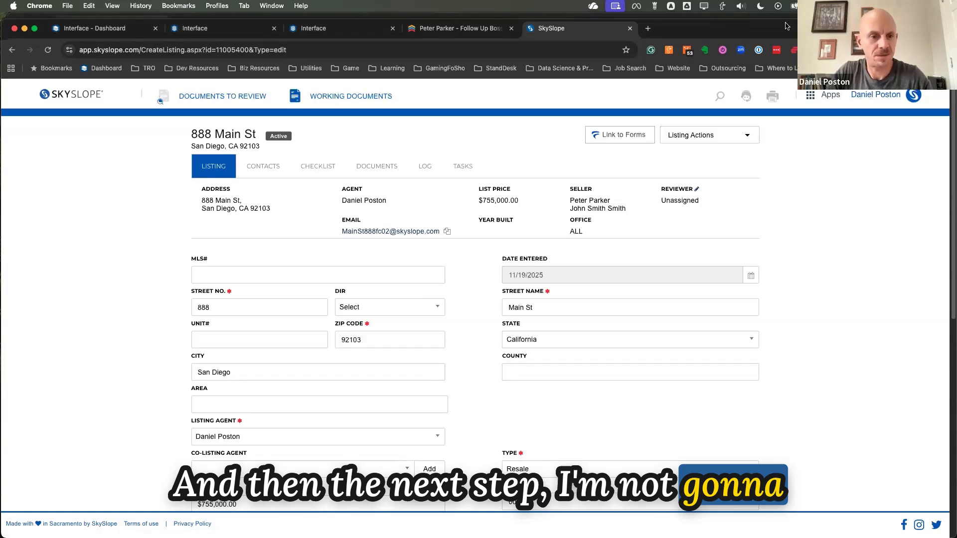
Reopen the listing's contacts and review the representative, phone and company fields of the home warranty contact
click(279, 169)
click(262, 304)
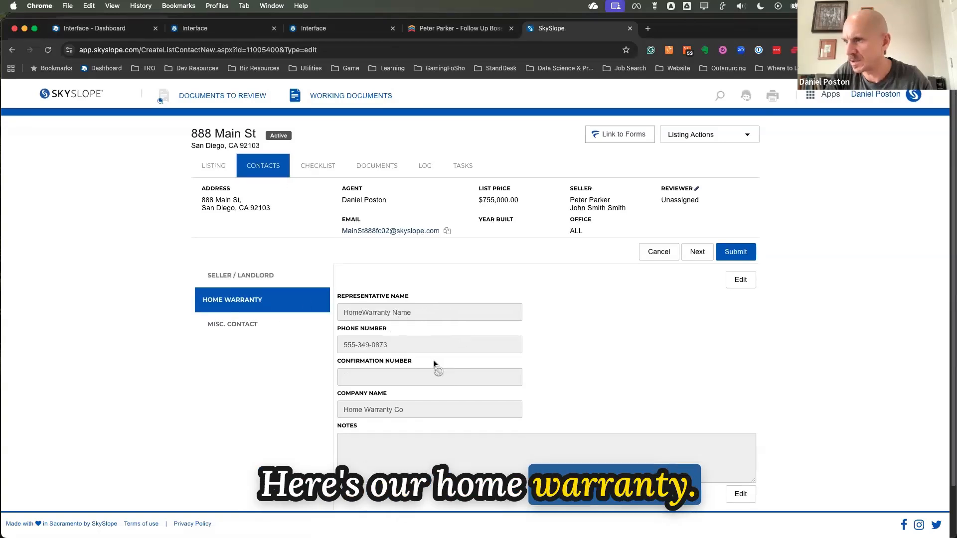
scroll(435, 365, down, 2)
scroll(507, 170, up, 2)
Switch to Follow Up Boss, open the Seller Pending Form for the contact's Listed opportunity and look through its fields
click(479, 34)
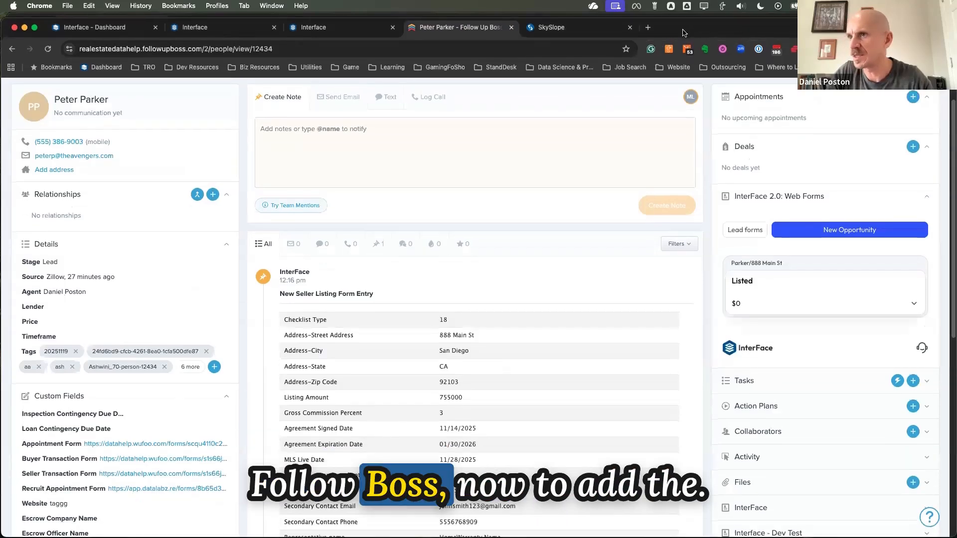
click(794, 288)
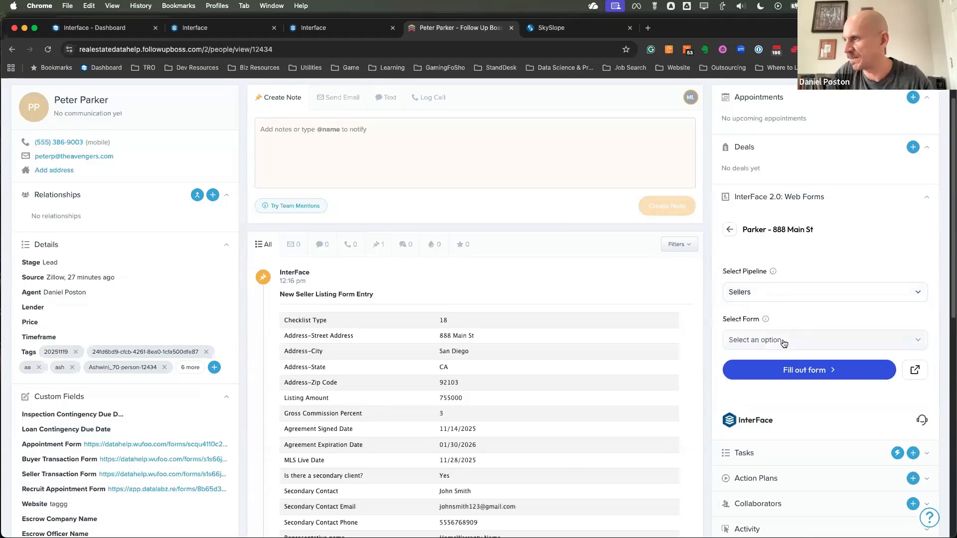
click(767, 304)
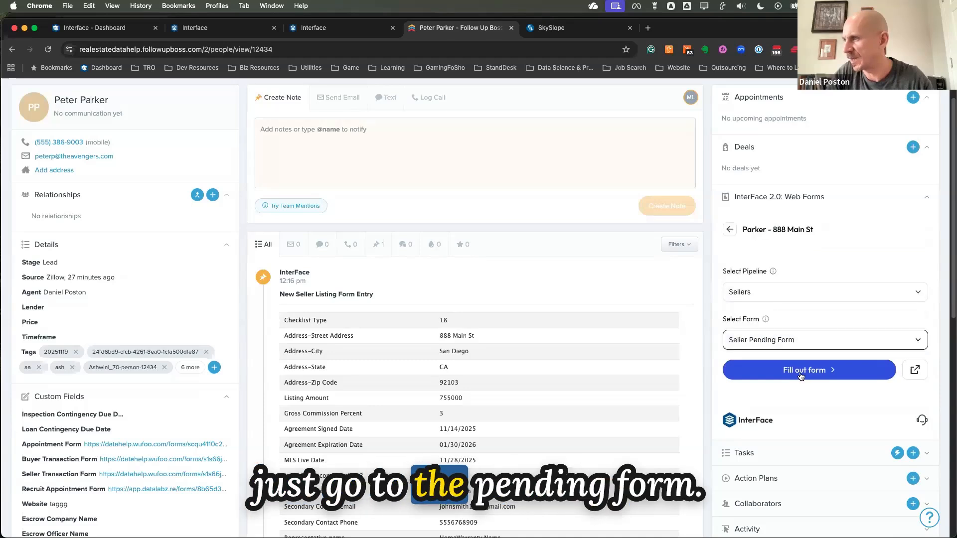
click(802, 370)
scroll(801, 321, down, 3)
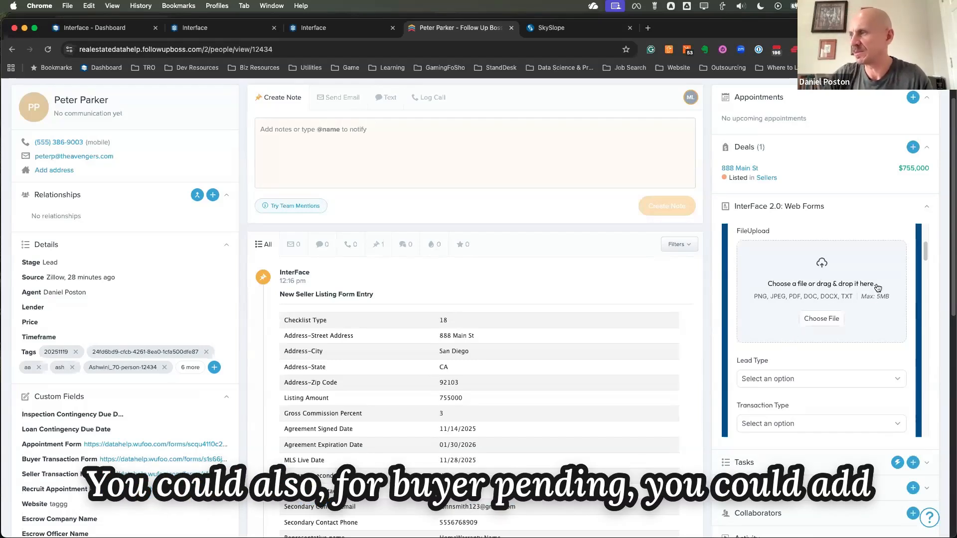
scroll(848, 300, up, 5)
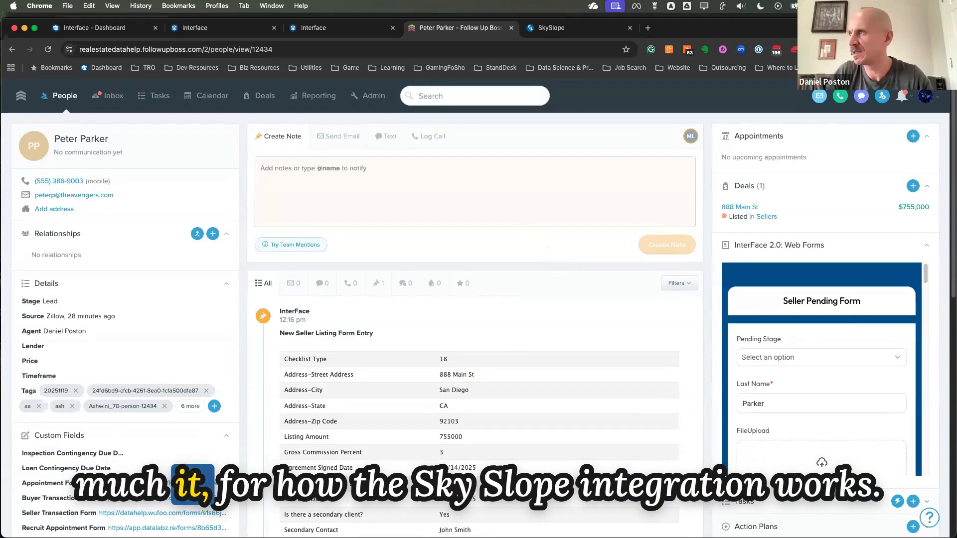
Open the contact's Listed opportunity in the Sellers pipeline and select the Seller Pending Form
drag(842, 28, 842, 25)
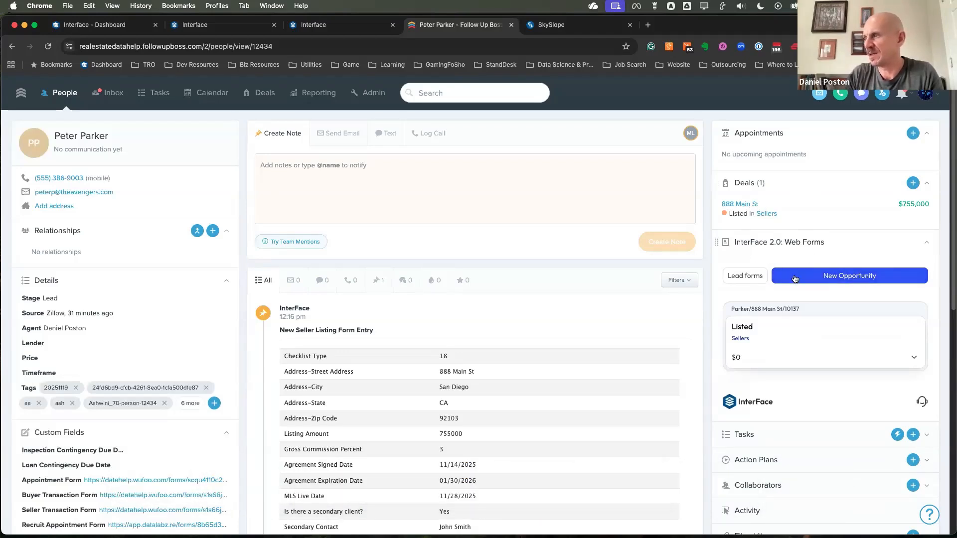
click(796, 333)
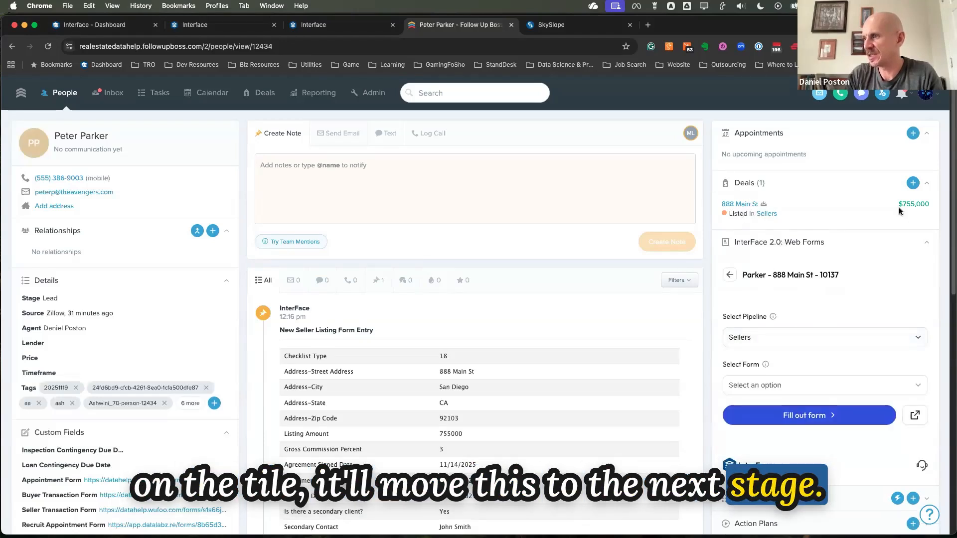
scroll(778, 379, down, 2)
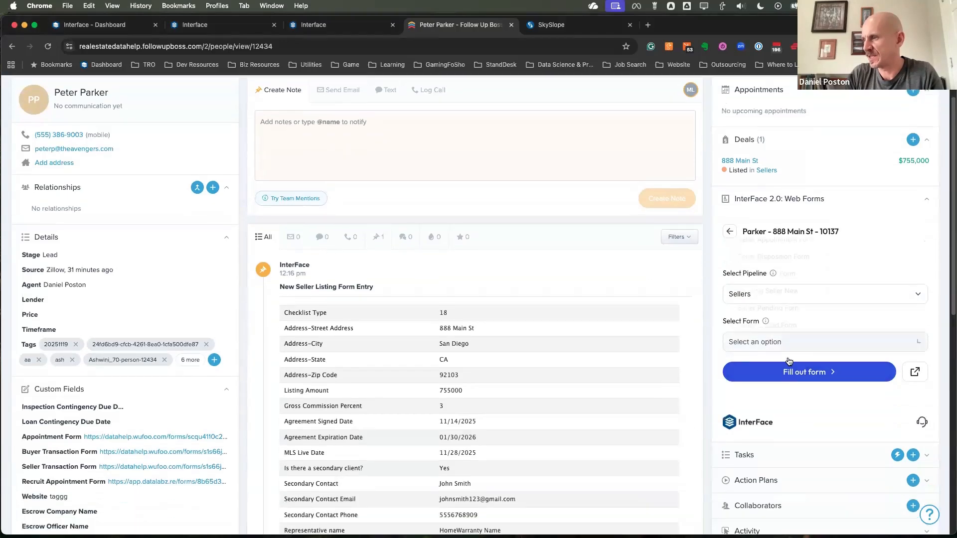
click(788, 344)
click(778, 309)
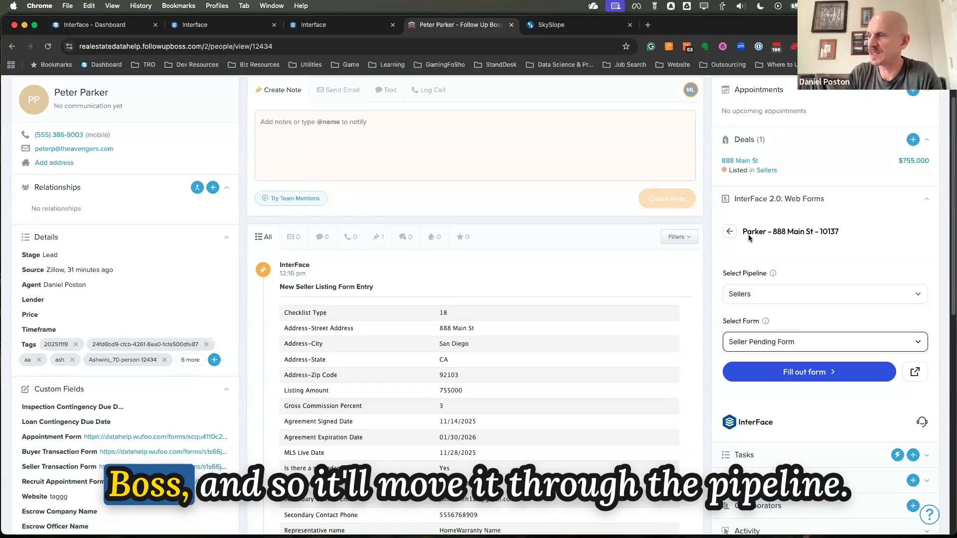
Switch the opportunity's selected form to the Seller Closed Form, and reload the contact page
click(767, 346)
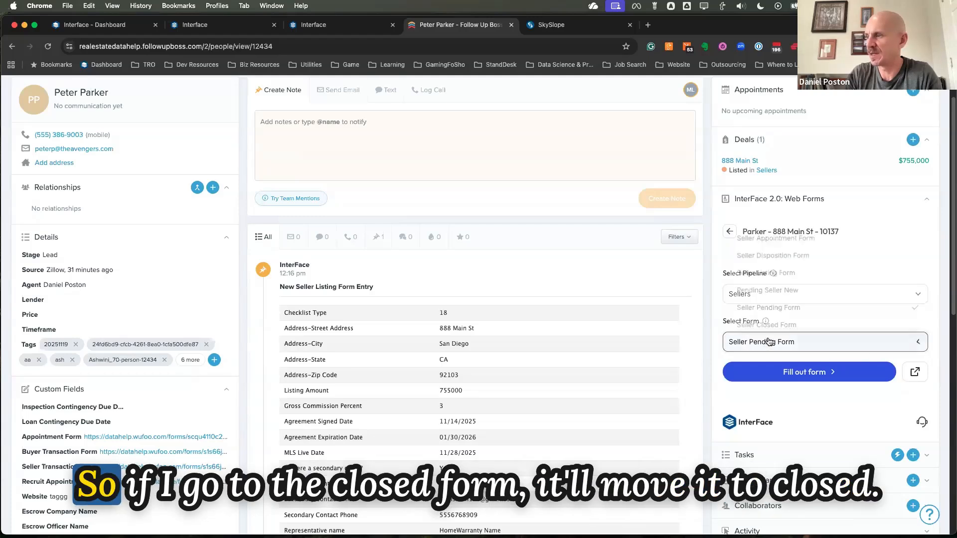
click(763, 322)
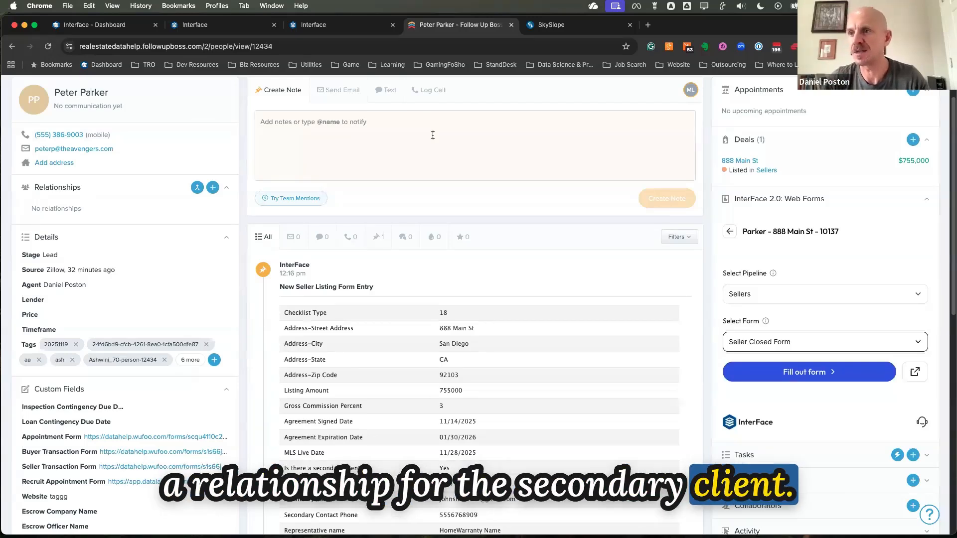
click(47, 47)
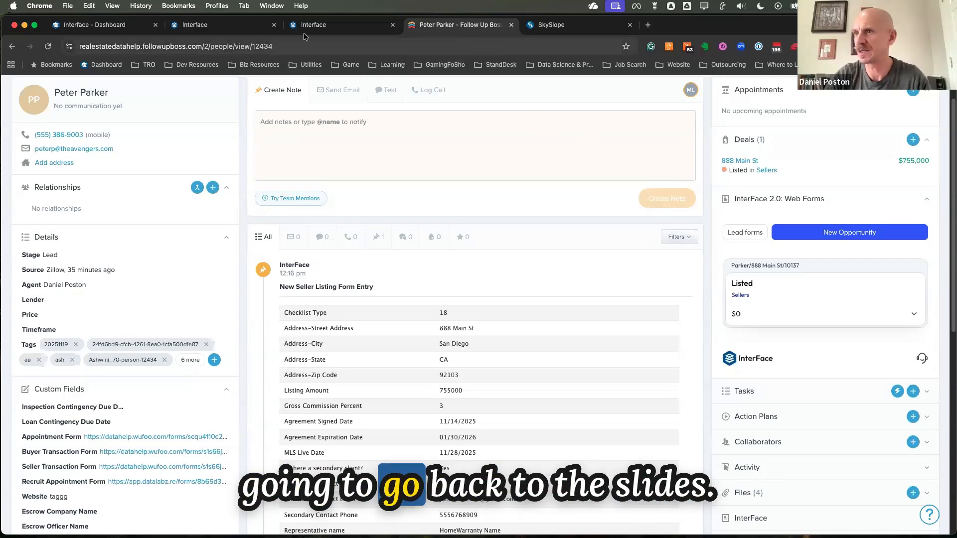
Switch to the InterFace Forms + Skyslope Launch Webinar deck in Google Slides, start the slideshow and advance to the "Here comes the goodies" slide
drag(745, 25, 748, 50)
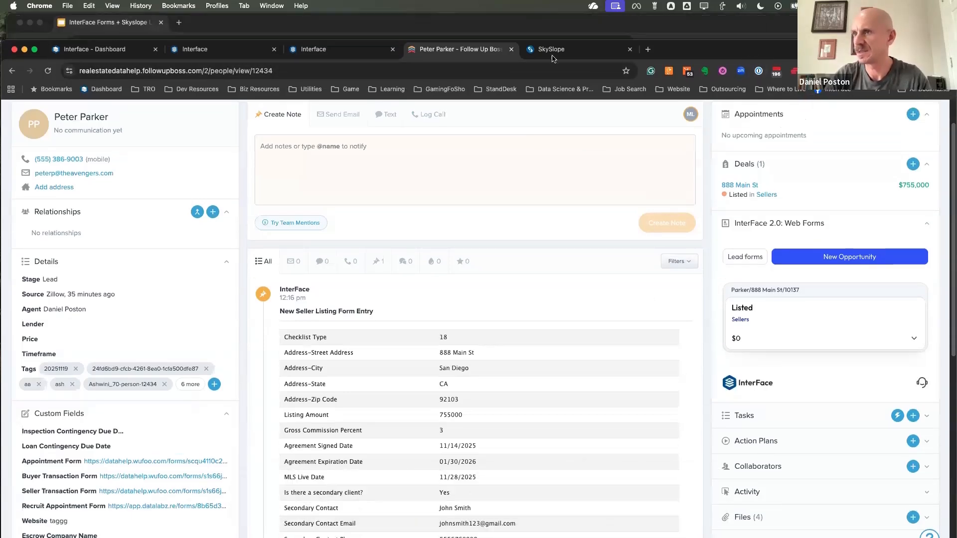
key(super+grave)
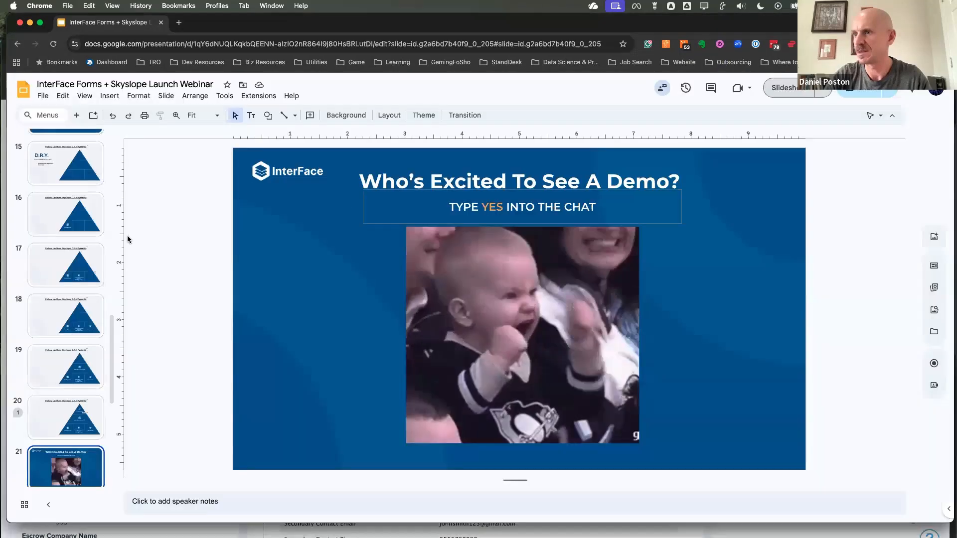
click(796, 90)
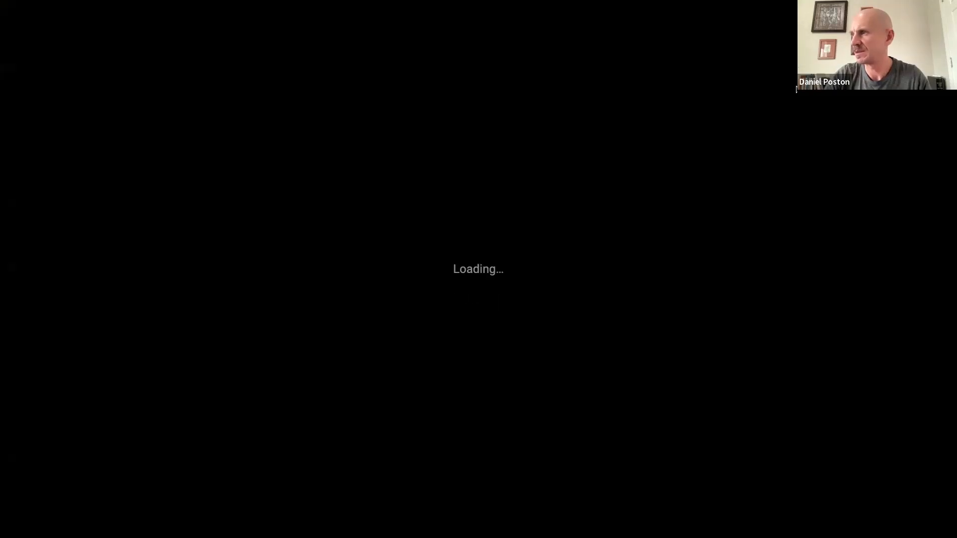
click(776, 252)
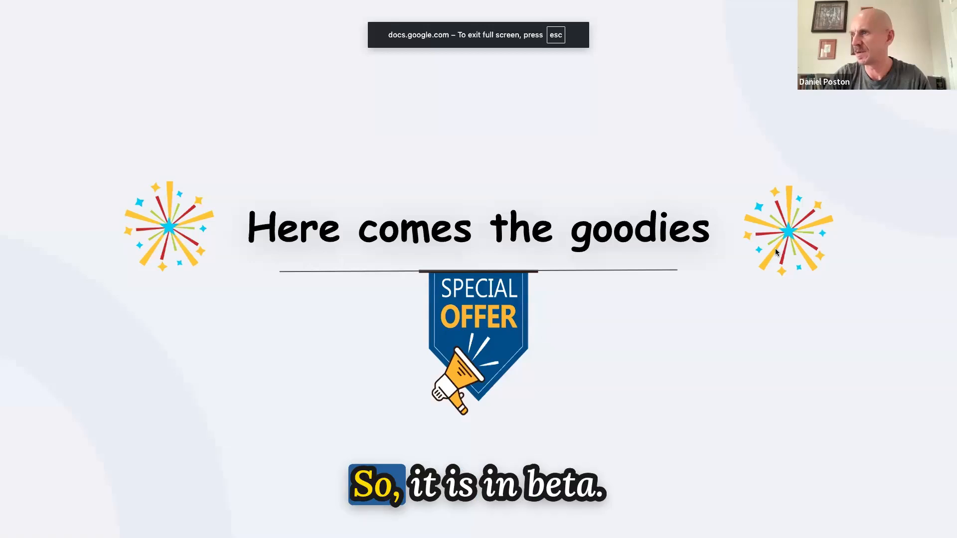